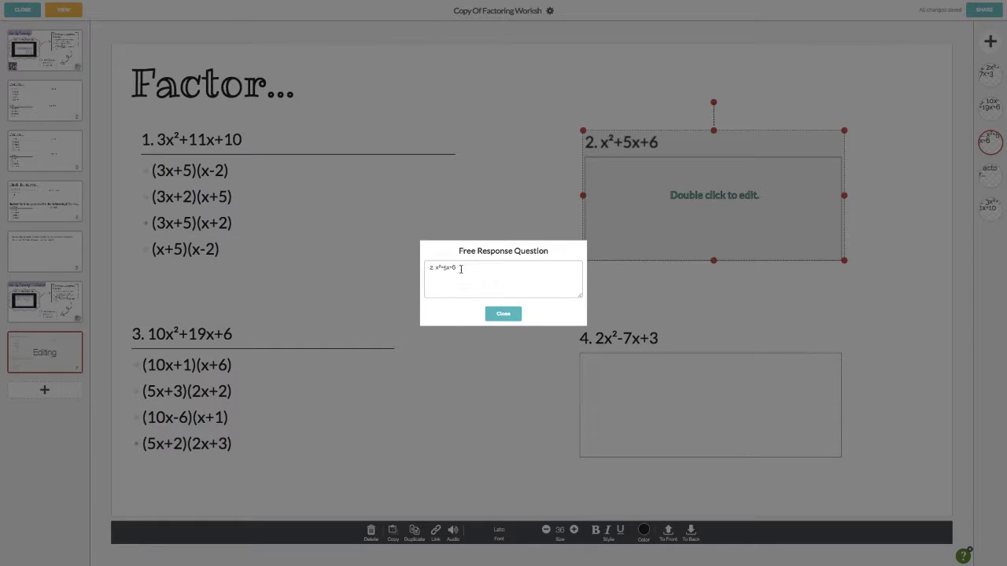
- Change free-response question 2 to 2x²+6x+4 and question 4 to 6x²+10x+3
{"action": "left_click", "coordinate": [461, 269]}
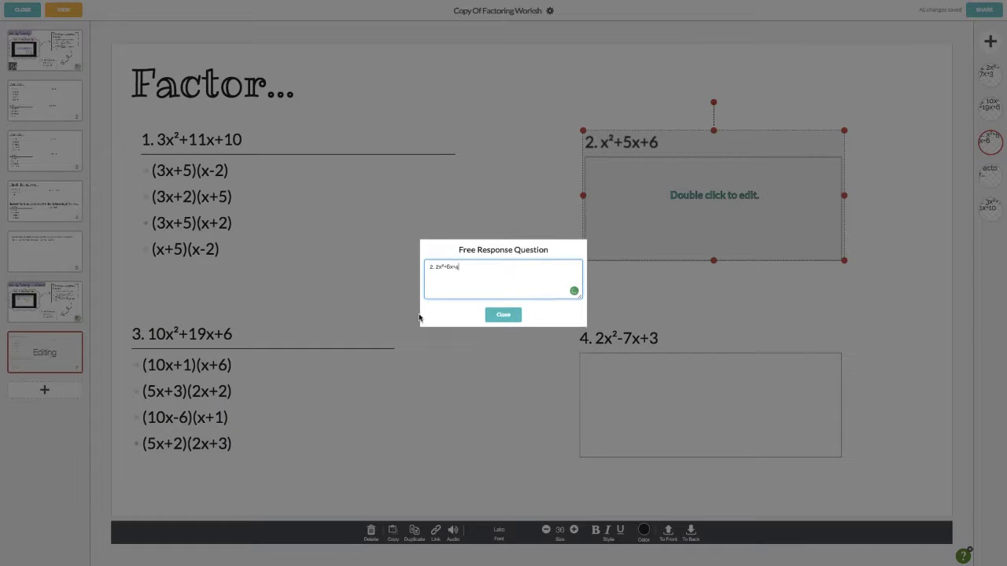
{"action": "left_click", "coordinate": [504, 314]}
{"action": "left_click", "coordinate": [626, 344]}
{"action": "double_click", "coordinate": [626, 344]}
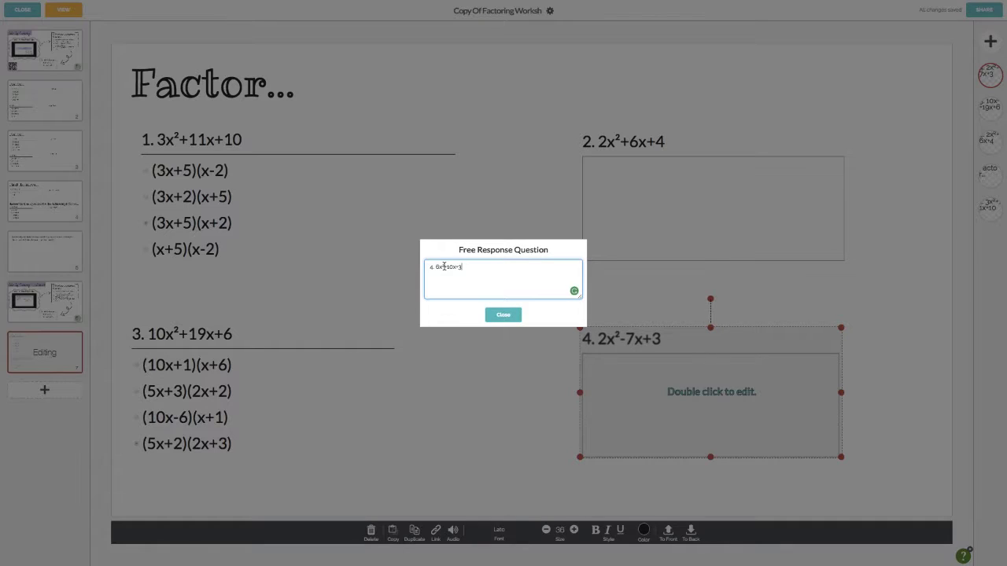
{"action": "left_click", "coordinate": [503, 315]}
- Duplicate the Factor slide and retitle the copy "Solve..."
{"action": "left_click", "coordinate": [32, 364]}
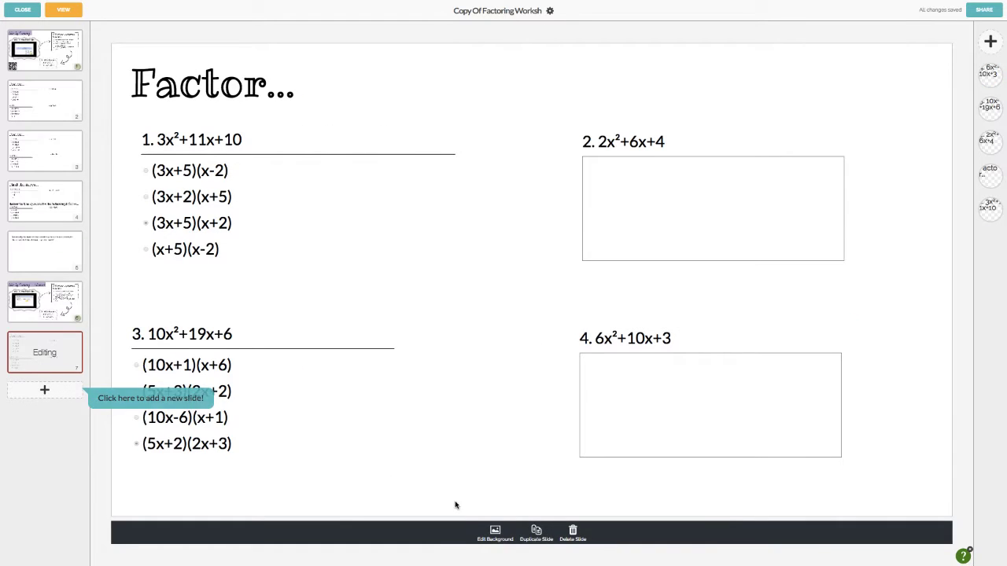
{"action": "left_click", "coordinate": [536, 533]}
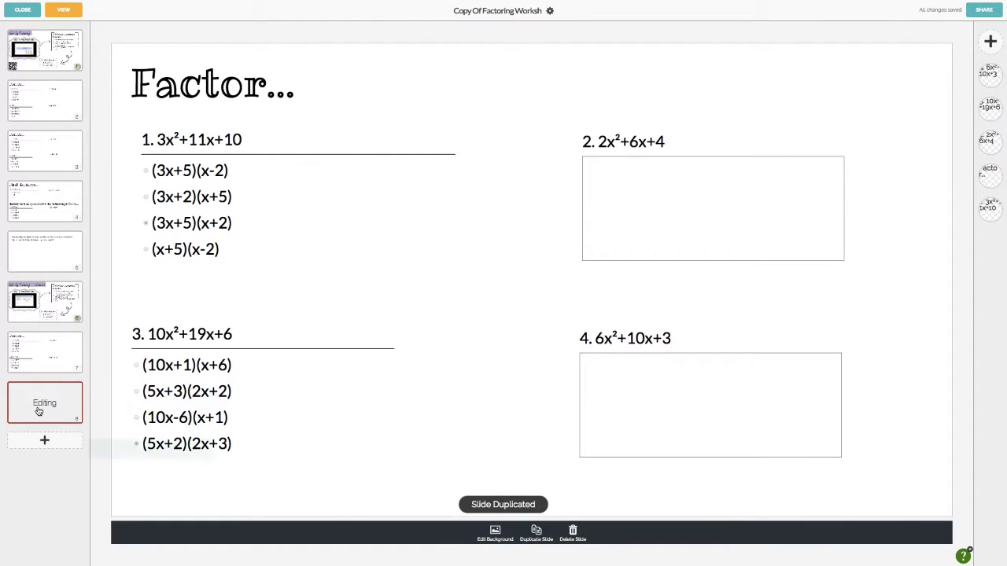
{"action": "left_click", "coordinate": [209, 83]}
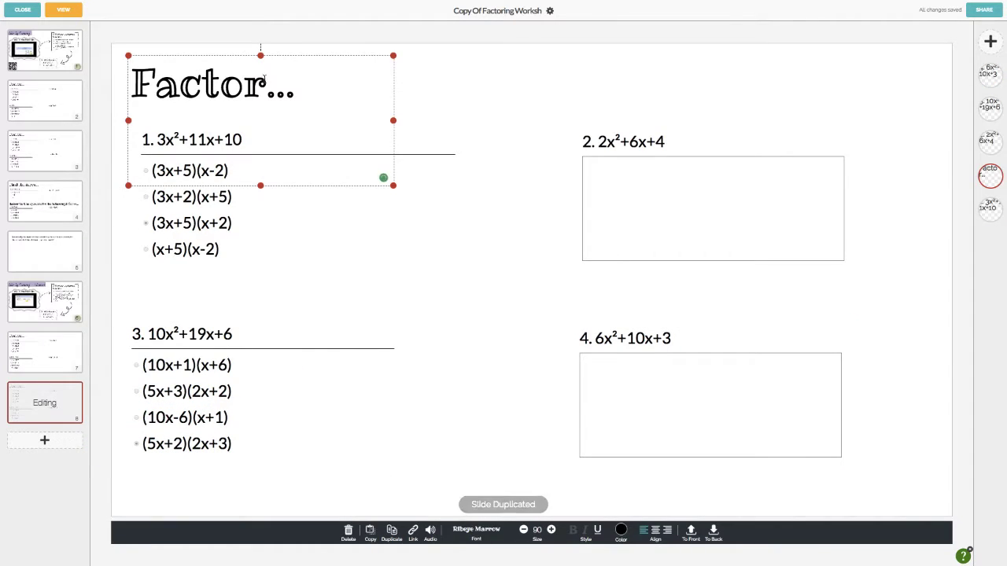
{"action": "left_click_drag", "start_coordinate": [266, 82], "coordinate": [132, 79]}
{"action": "type", "text": "Solve"}
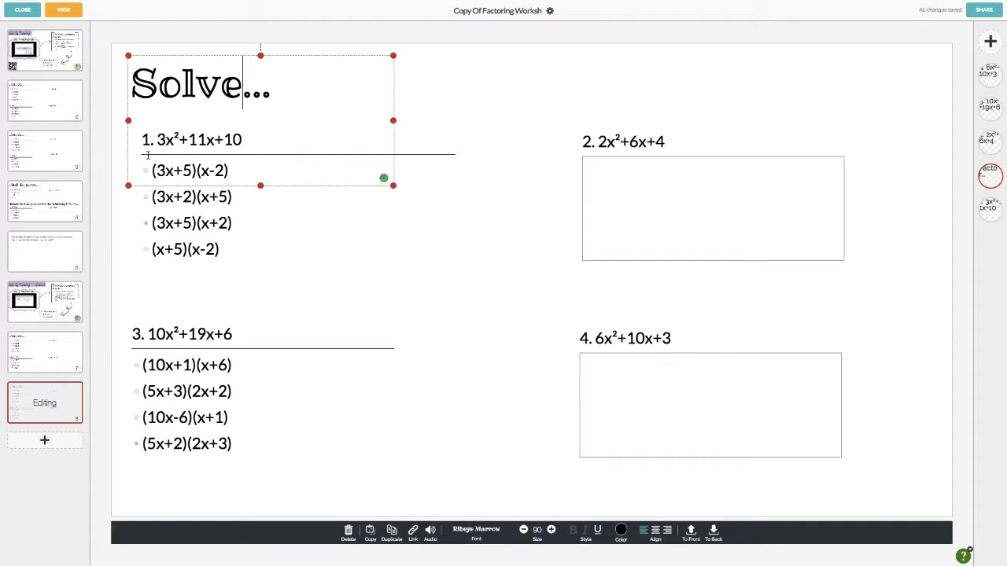
- Change question 1 to 3x²+11x+10=0 with choices "x=-5/3, x=2", "x=-5/3, x=-2" (correct), "x=-5, x=2" and "x=5, x=-2"
{"action": "left_click", "coordinate": [164, 240]}
{"action": "double_click", "coordinate": [248, 150]}
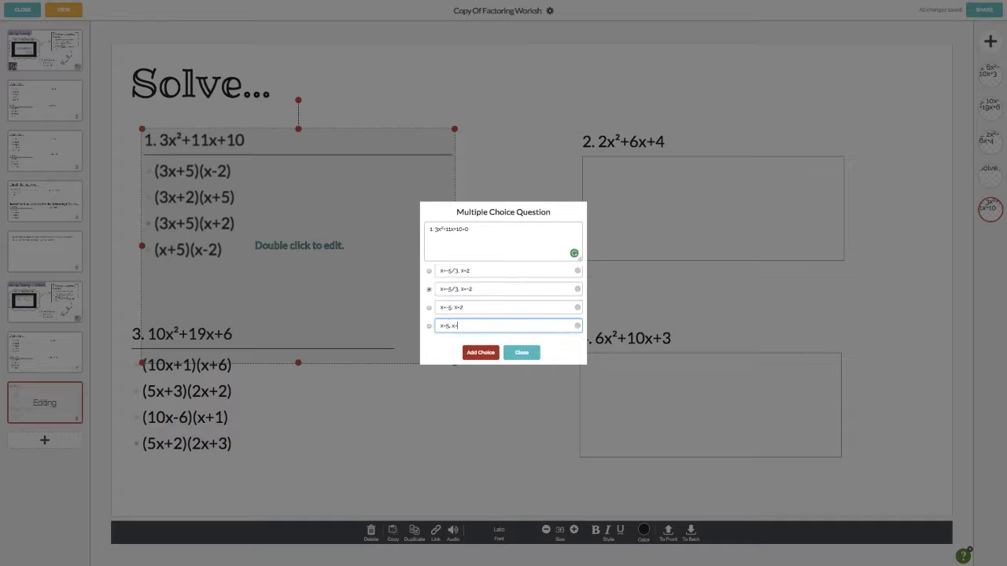
{"action": "type", "text": "0"}
{"action": "left_click", "coordinate": [521, 353]}
- Replace question 3's choices with "x=-2/5, x=-3/2" (correct), "x=-3/5, x=-1", "x=3/5, x=-1" and "x=-1/10, x=-6"
{"action": "left_click", "coordinate": [217, 414]}
{"action": "double_click", "coordinate": [216, 411]}
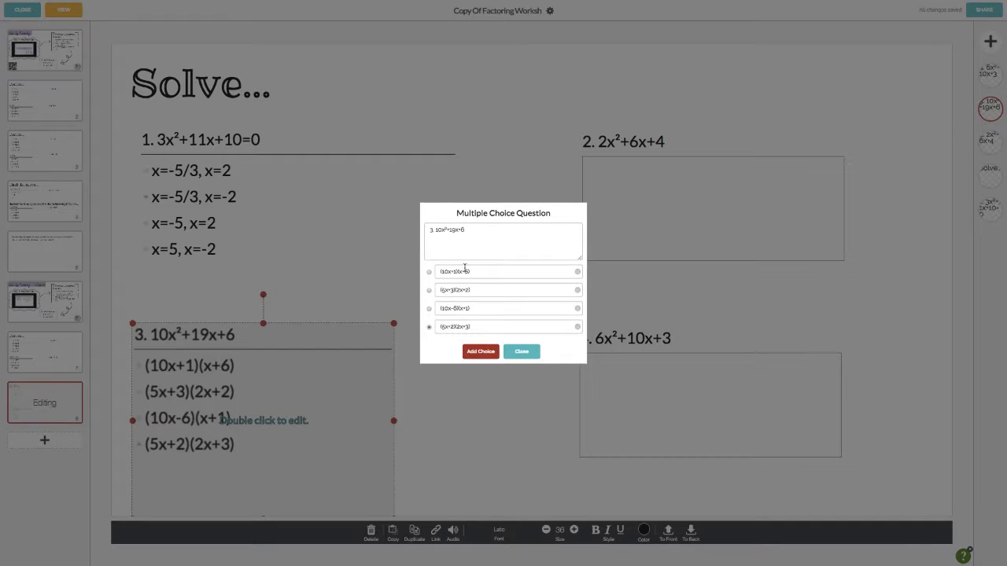
{"action": "left_click", "coordinate": [475, 273]}
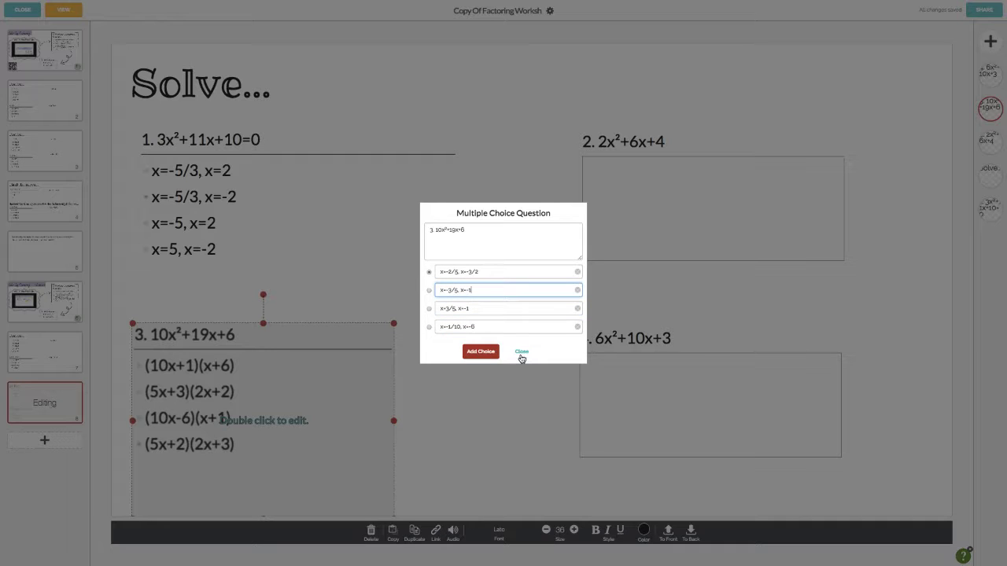
{"action": "left_click", "coordinate": [521, 355]}
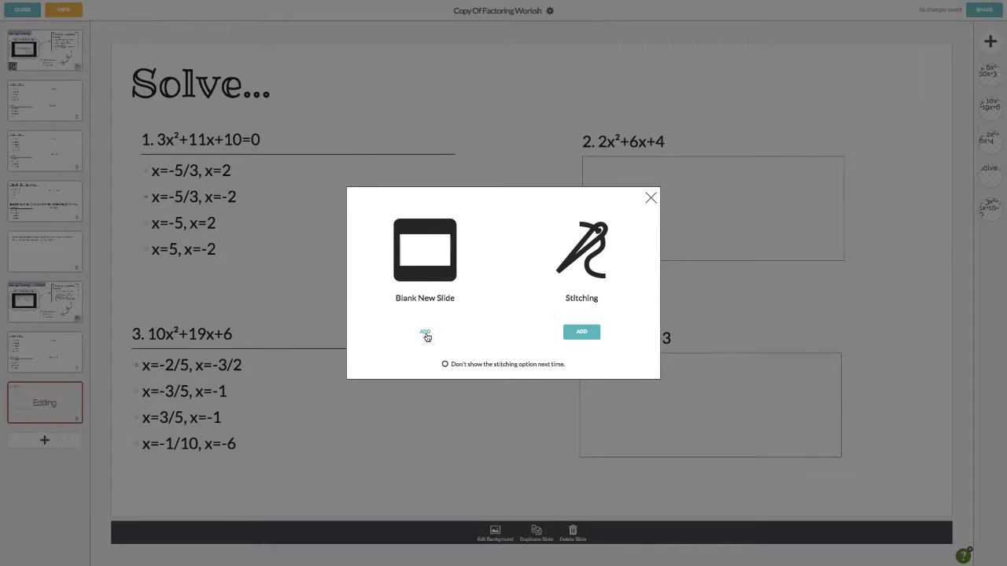
- Add a blank slide, insert a free-response question and center its box on the slide
{"action": "left_click", "coordinate": [425, 332]}
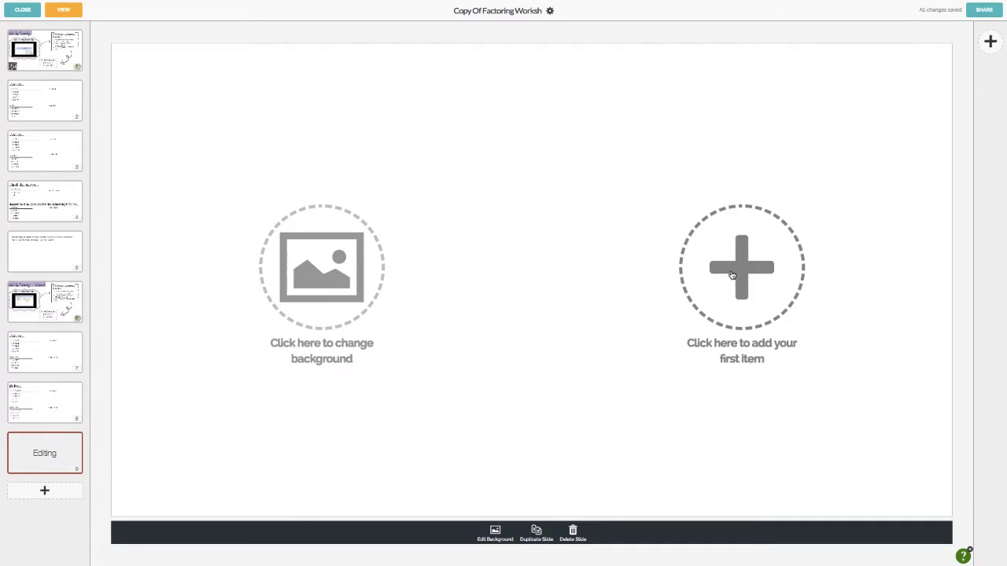
{"action": "left_click", "coordinate": [751, 282]}
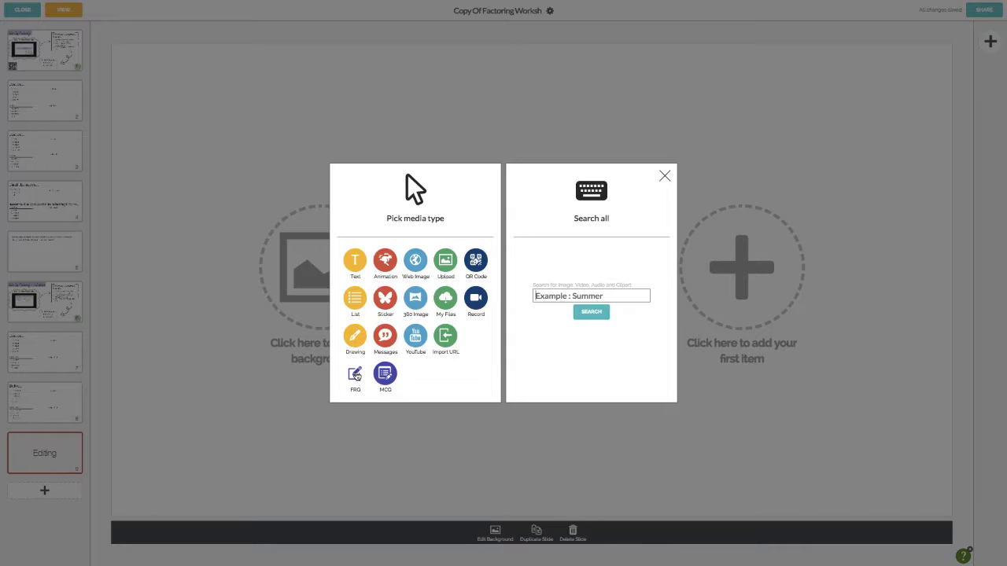
{"action": "left_click", "coordinate": [355, 373]}
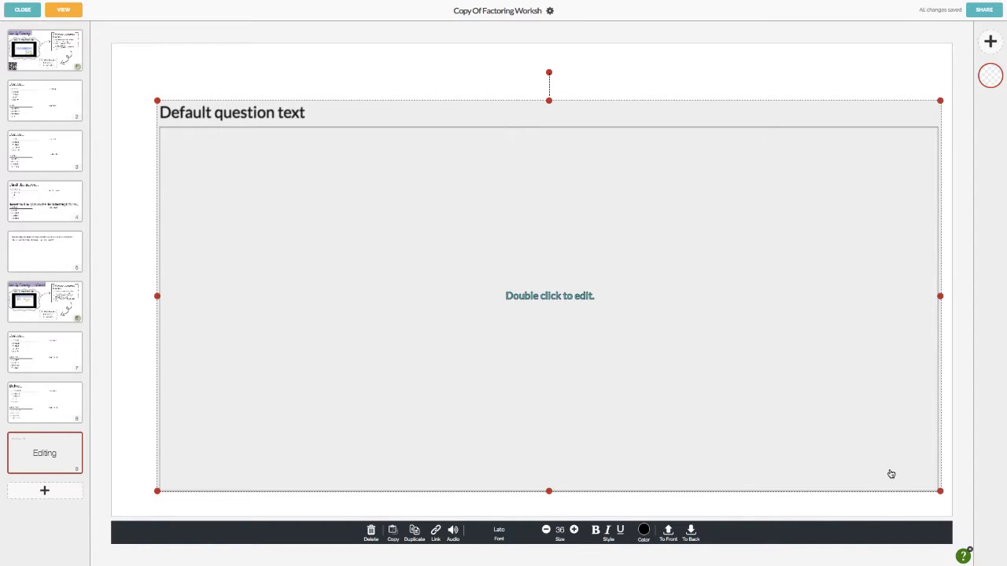
{"action": "left_click_drag", "start_coordinate": [940, 494], "coordinate": [912, 476]}
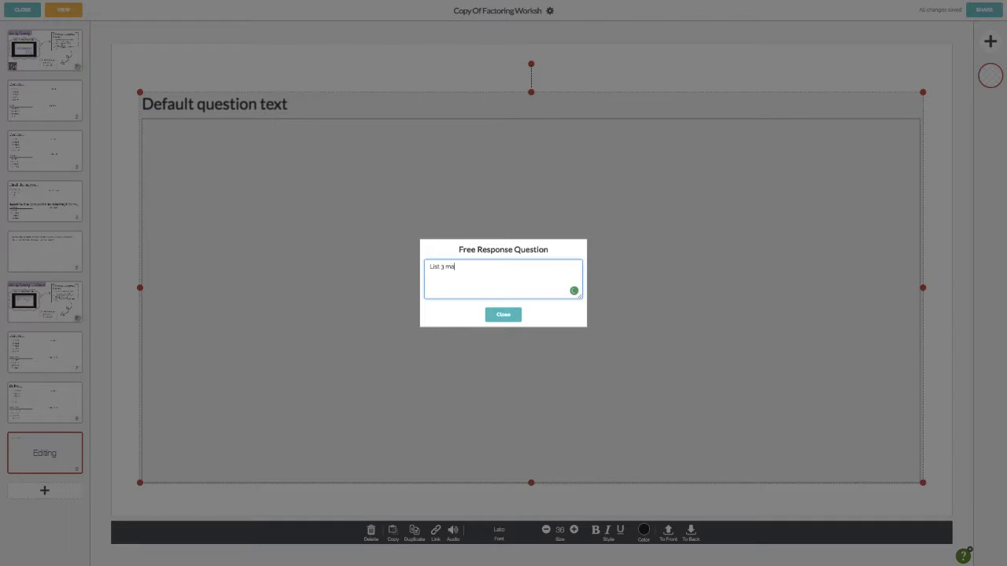
- Set the question to "List 3 main takeaways from this lesson. If you are still confused about anything, please let me know that, also. Hope you (enjoyed)"
{"action": "type", "text": "in t"}
{"action": "type", "text": "akeaways from this lesson. If you are st"}
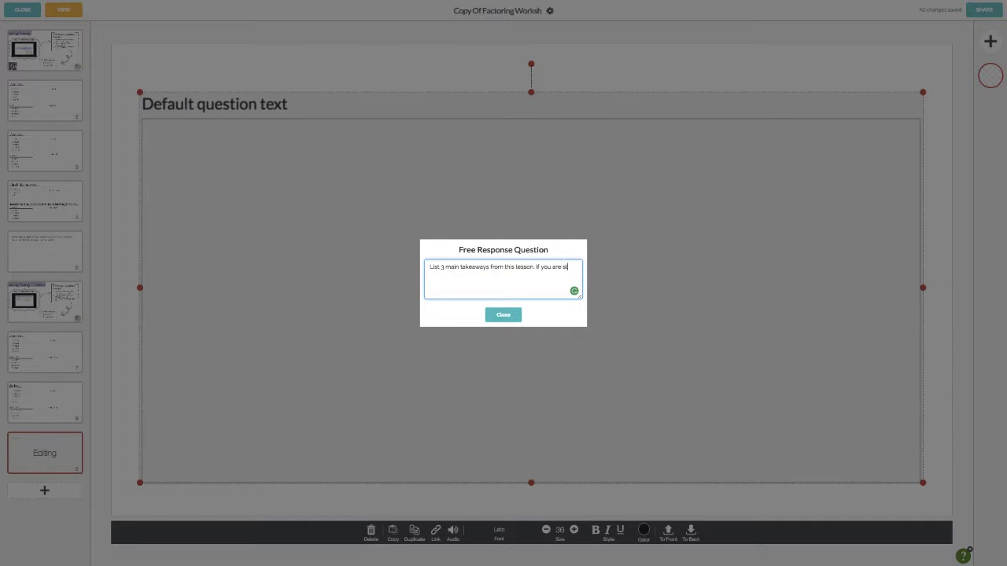
{"action": "type", "text": "ill confused about"}
{"action": "type", "text": " anything, please let me know that, a"}
{"action": "type", "text": "l"}
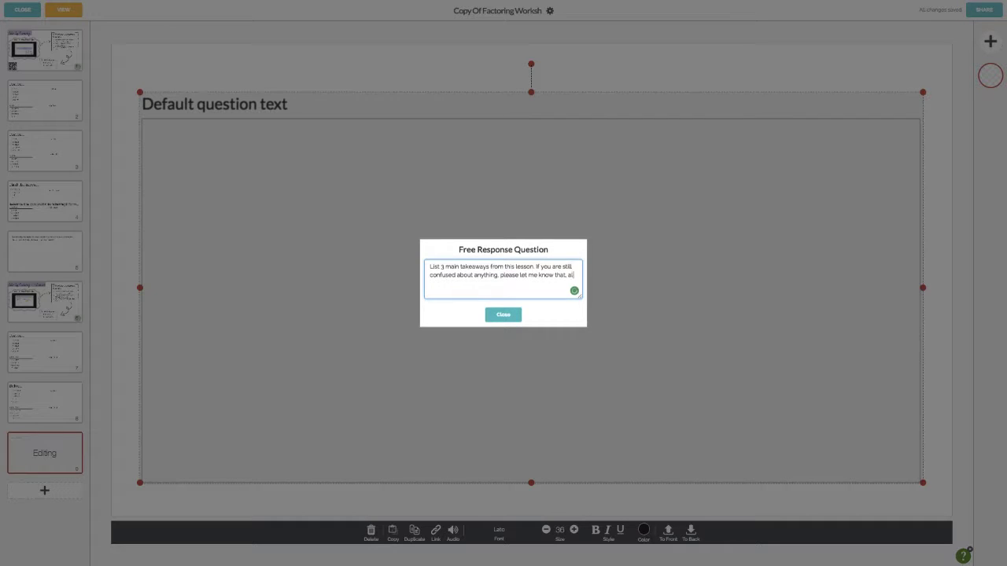
{"action": "type", "text": "so. Hope you lea"}
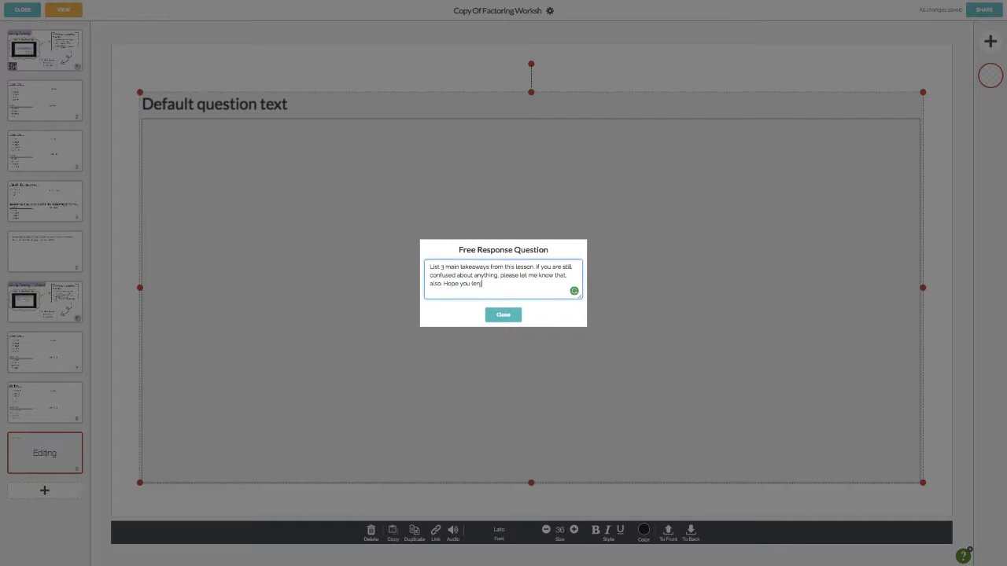
{"action": "type", "text": "joyed)"}
- Insert the superscript two character after "(enjoyed)" from the system's emoji and symbols viewer and save the question
{"action": "mouse_move", "coordinate": [162, 4]}
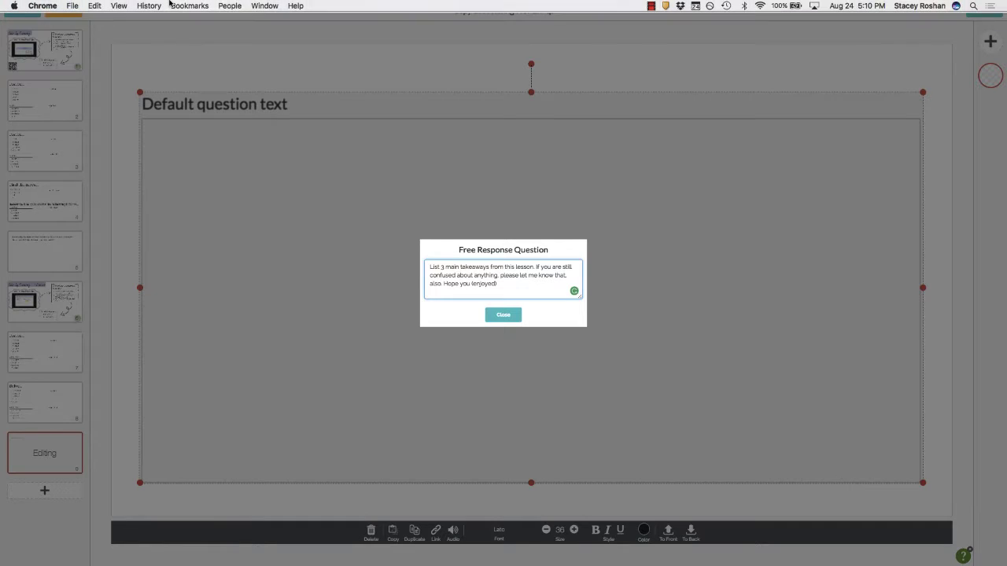
{"action": "left_click", "coordinate": [93, 7]}
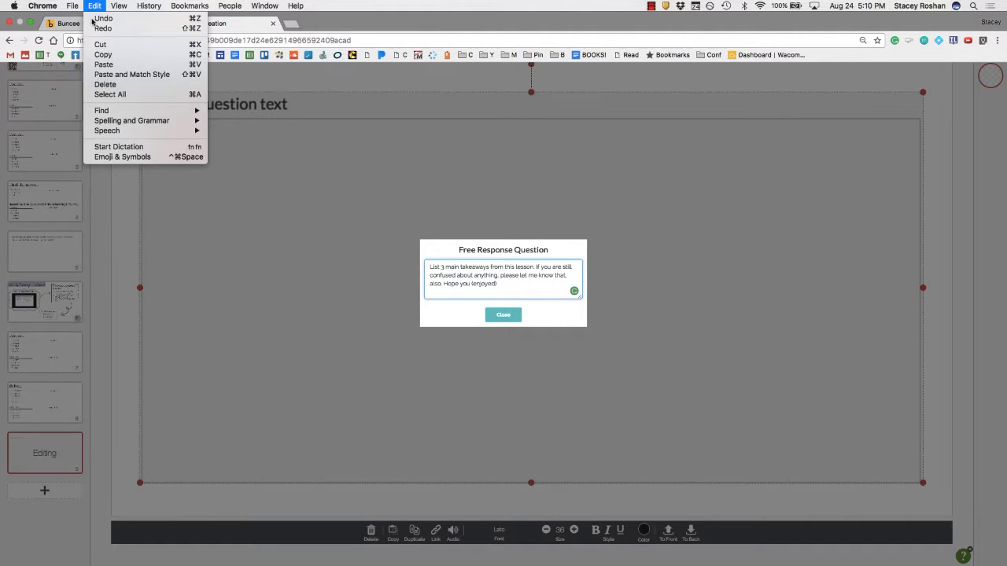
{"action": "left_click", "coordinate": [106, 157]}
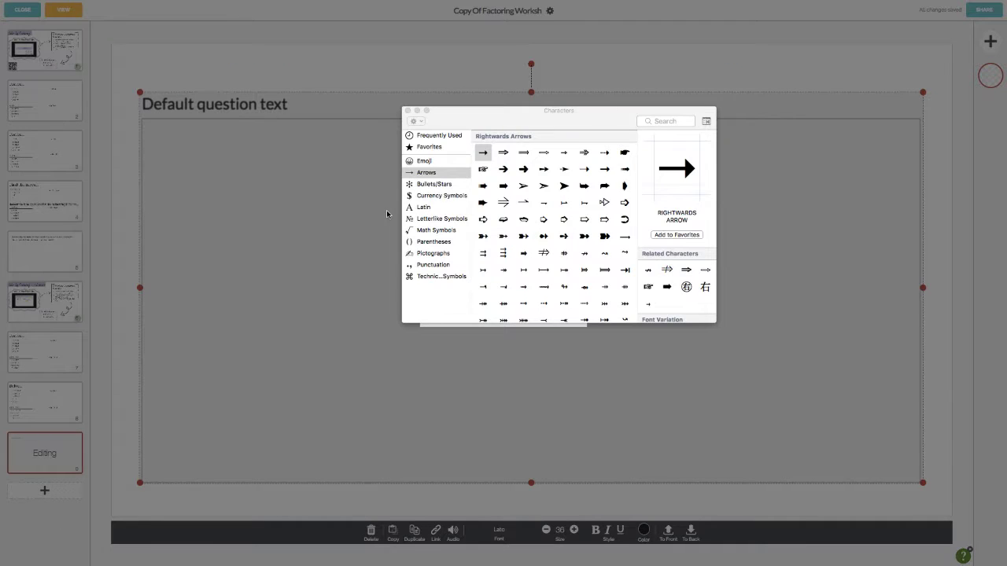
{"action": "left_click", "coordinate": [659, 121]}
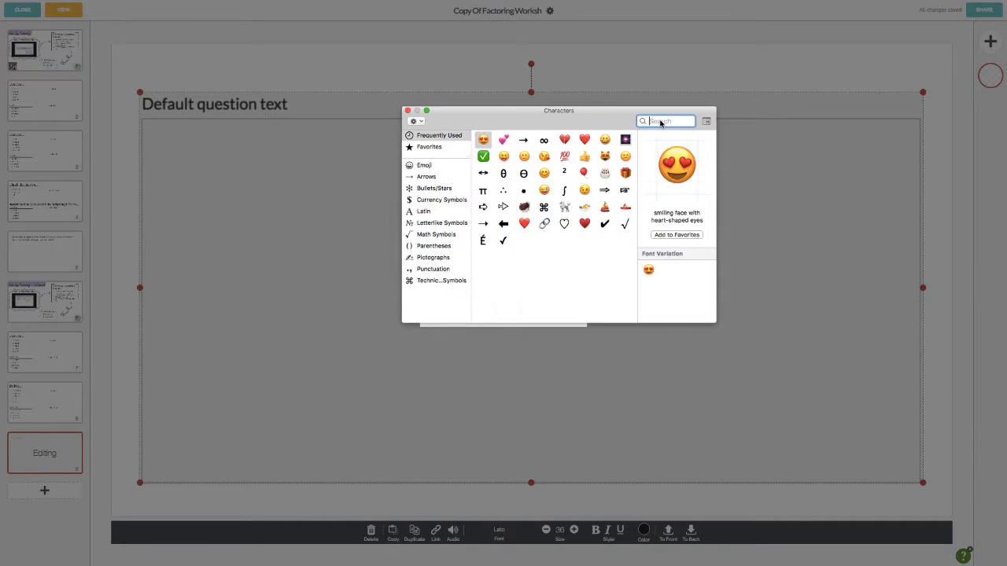
{"action": "type", "text": "2"}
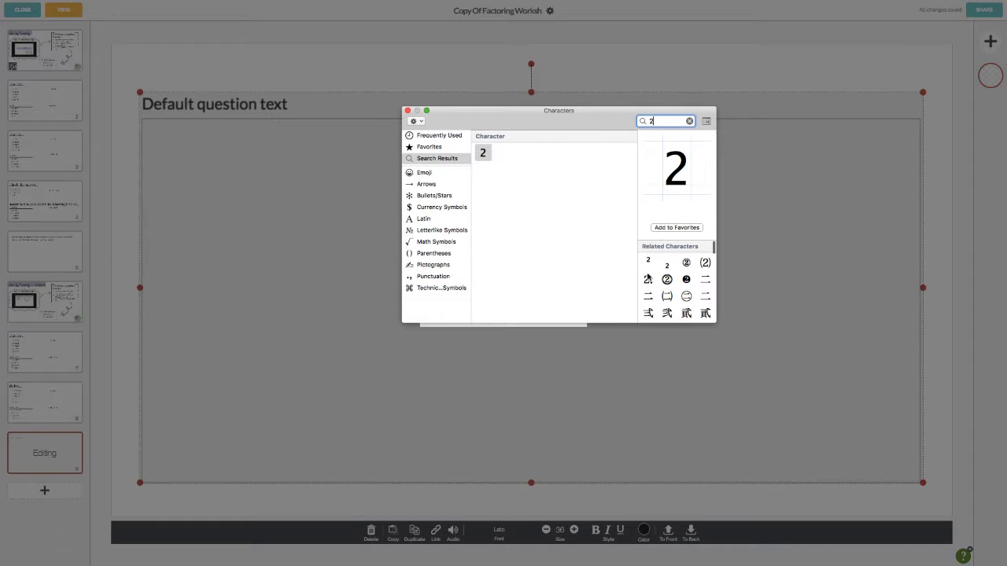
{"action": "left_click", "coordinate": [647, 263]}
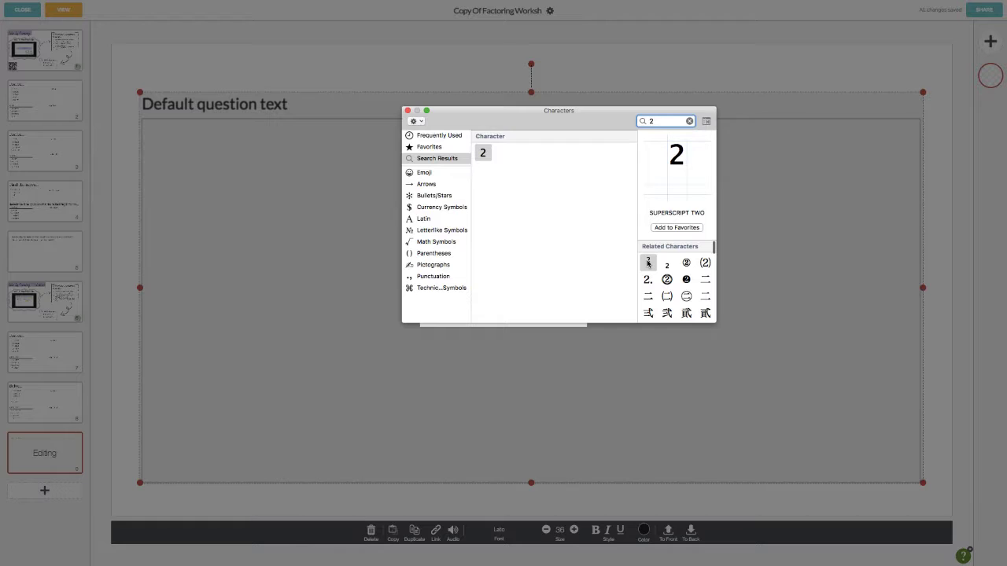
{"action": "double_click", "coordinate": [647, 263]}
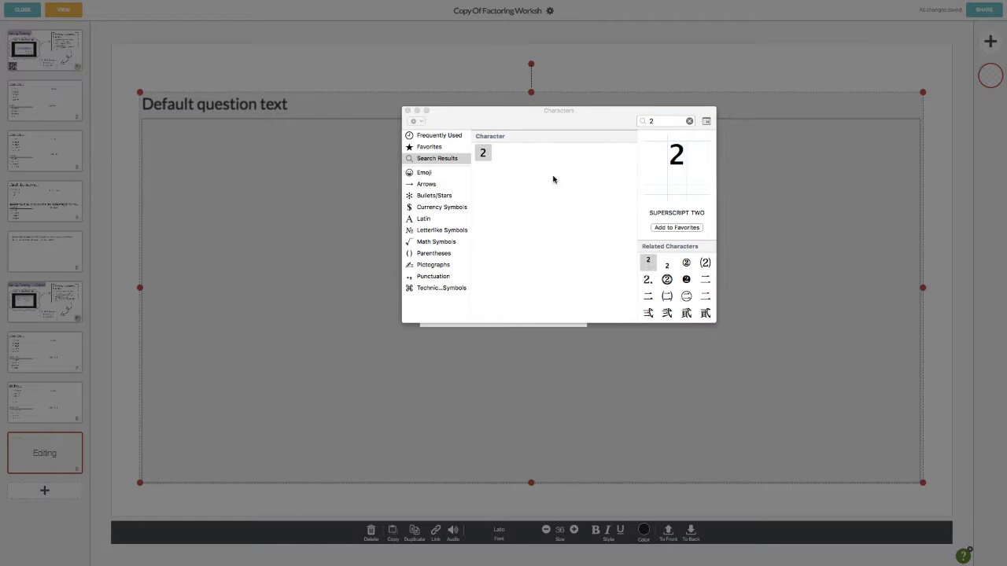
{"action": "left_click", "coordinate": [408, 111]}
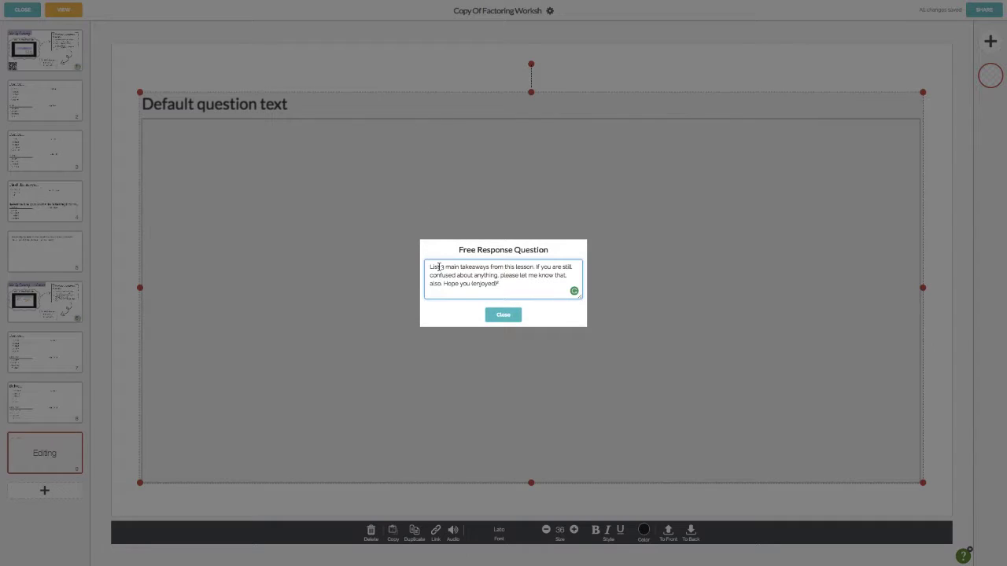
{"action": "left_click", "coordinate": [486, 314]}
- Append an exclamation mark to the end of the free-response question text
{"action": "double_click", "coordinate": [492, 317]}
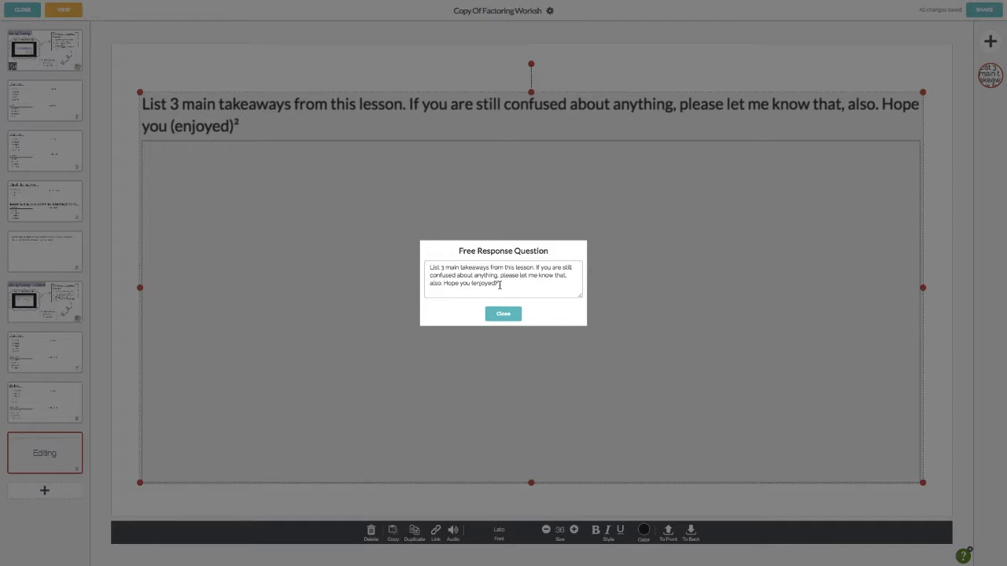
{"action": "left_click", "coordinate": [500, 284]}
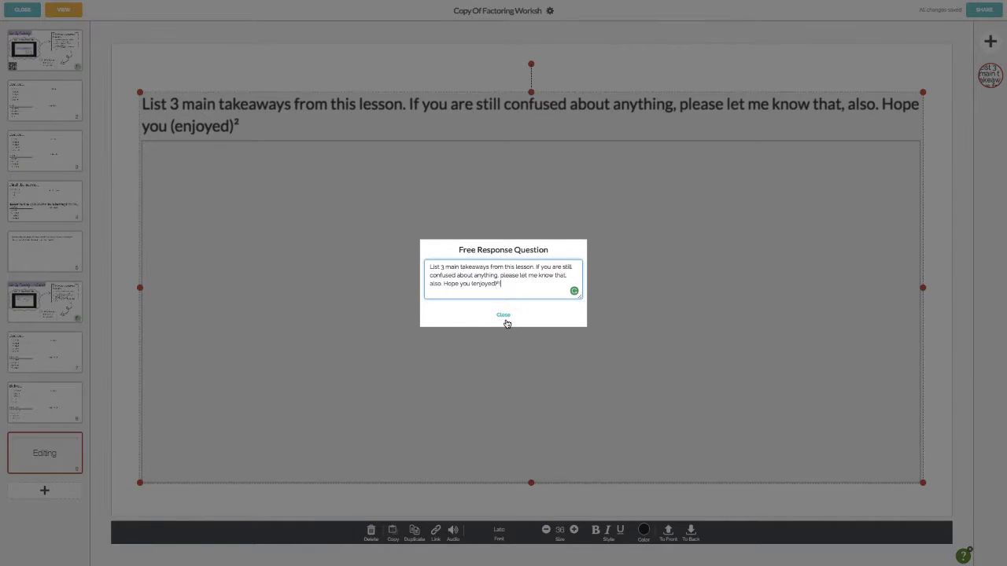
{"action": "left_click", "coordinate": [507, 319]}
- Change the question's font to Cabin Sketch and increase its size to 54
{"action": "left_click", "coordinate": [499, 534]}
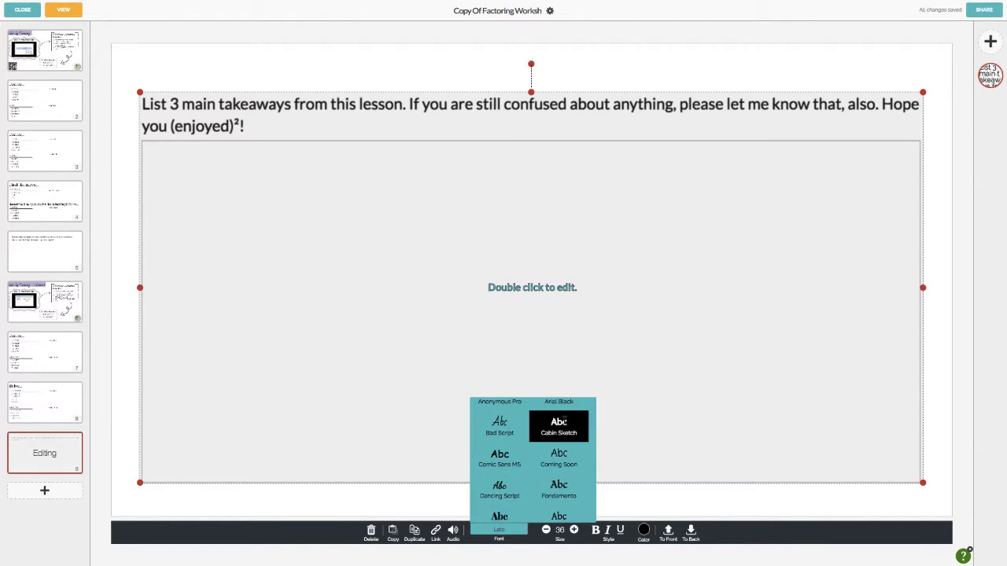
{"action": "left_click", "coordinate": [559, 437]}
{"action": "left_click", "coordinate": [572, 532]}
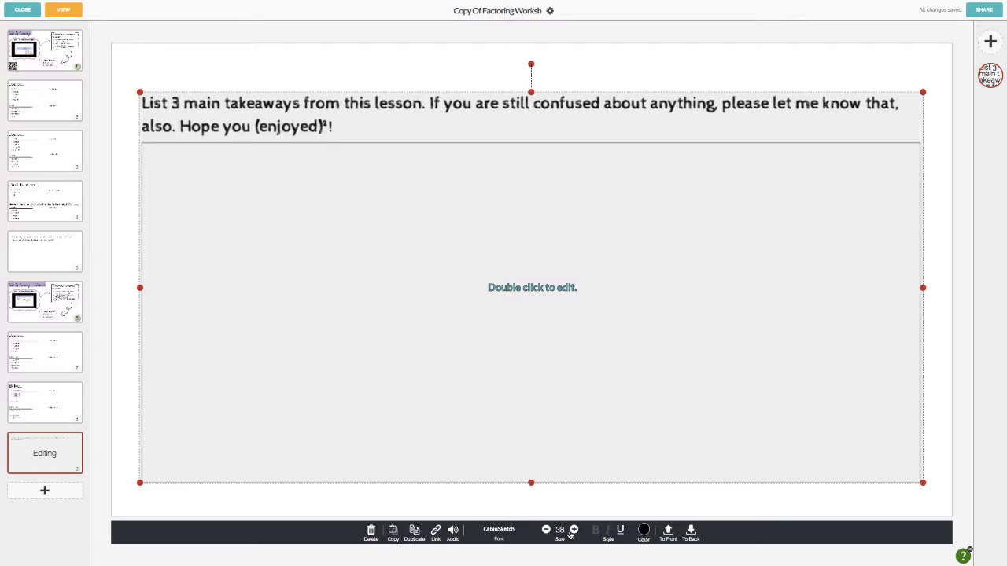
{"action": "left_click", "coordinate": [572, 532]}
{"action": "left_click", "coordinate": [572, 532]}
{"action": "left_click", "coordinate": [572, 532]}
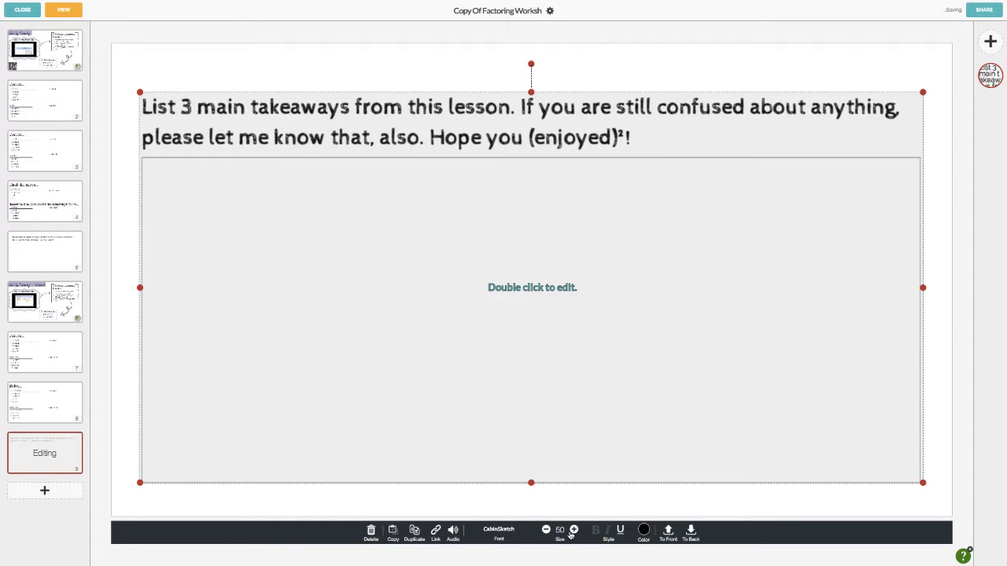
{"action": "left_click", "coordinate": [572, 532]}
- Rename the worksheet as "Factoring Worksheet - Advanced"
{"action": "type", "text": "Factoring"}
{"action": "type", "text": " Worksheet - A"}
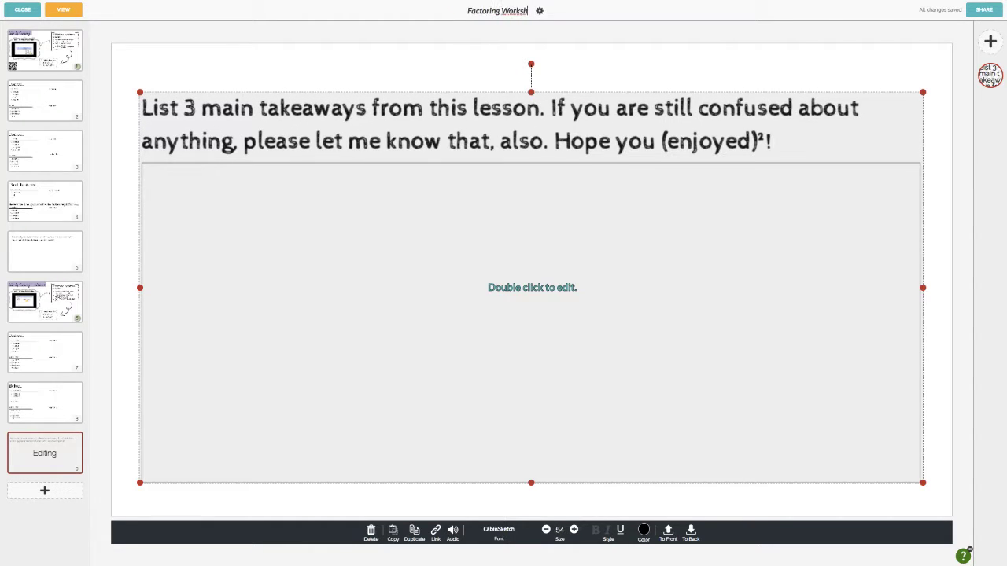
{"action": "type", "text": "dvanced"}
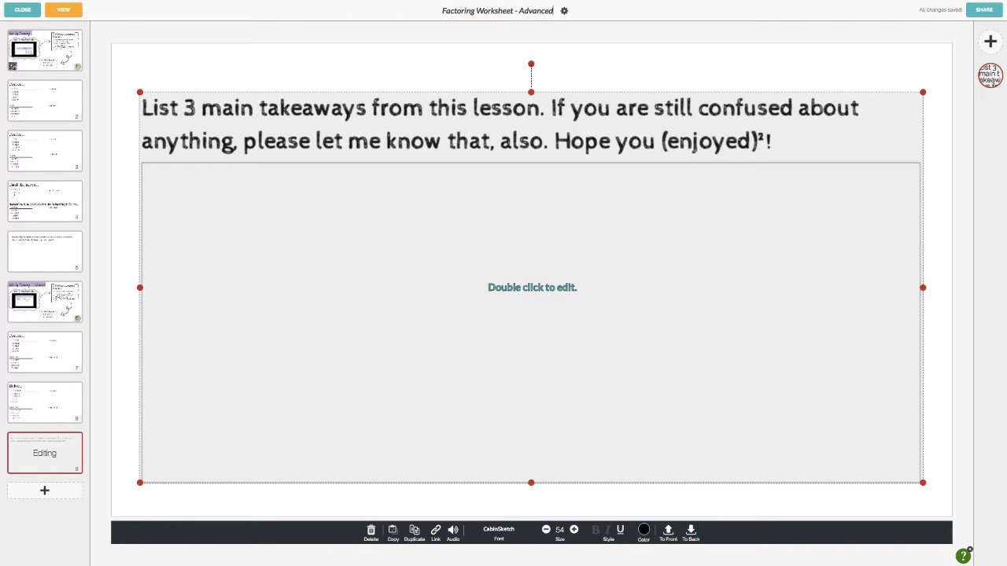
{"action": "left_click", "coordinate": [582, 55]}
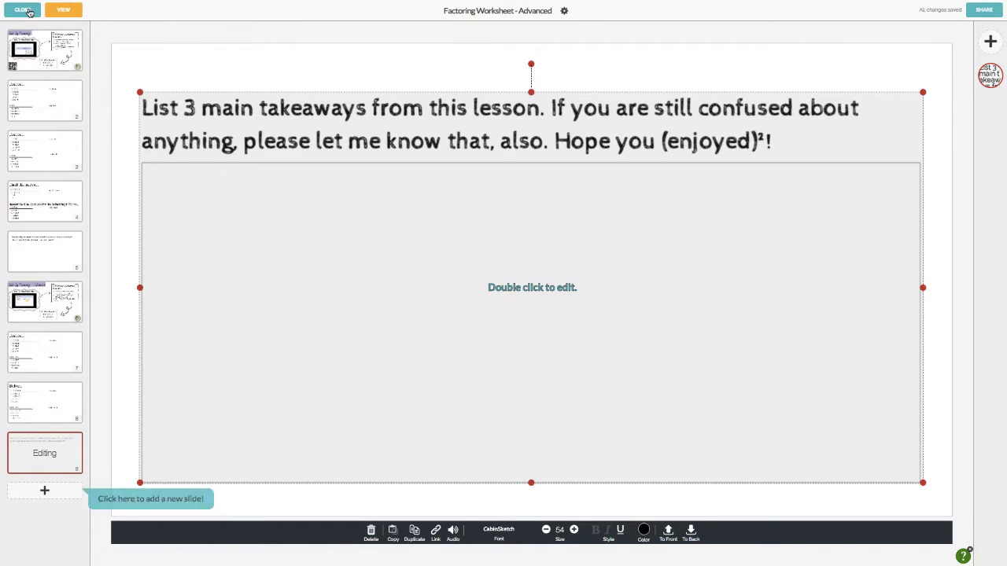
- Close the worksheet editor and open Sample Class from the class list
{"action": "left_click", "coordinate": [36, 7]}
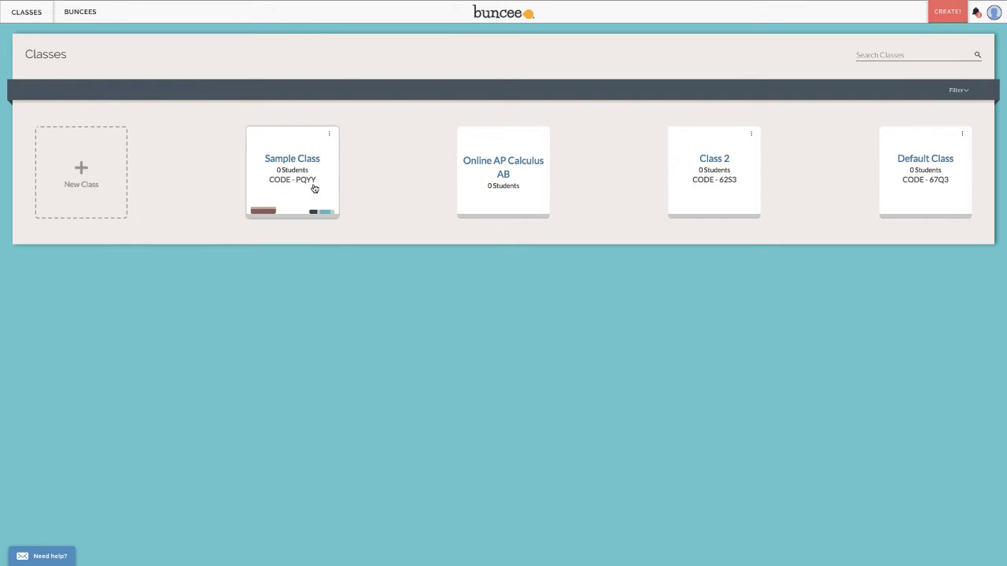
{"action": "left_click", "coordinate": [314, 188]}
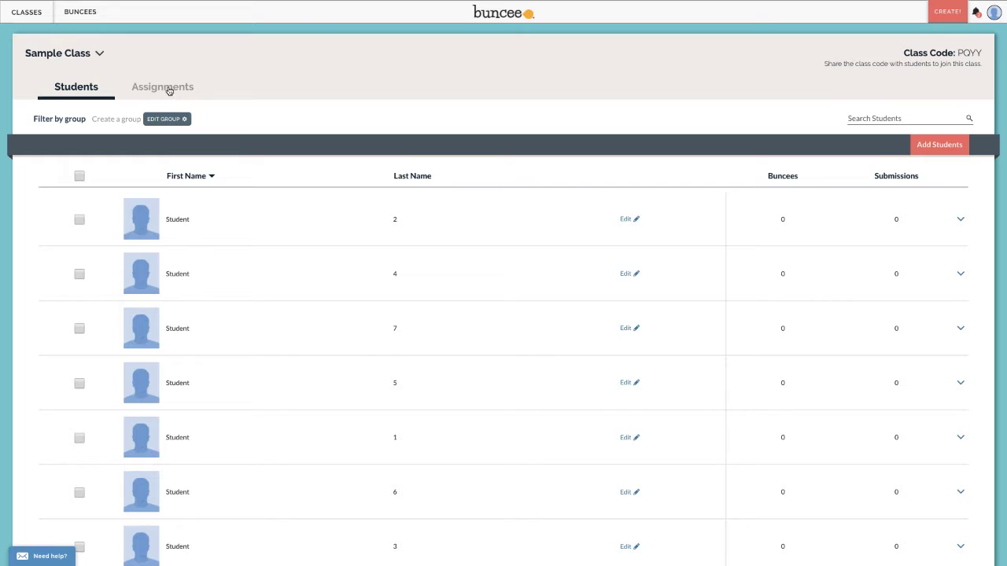
- Start a new Sample Class assignment titled "Factoring Lesson" with description "Factoring Lesson 1", and open its start and due date calendars
{"action": "left_click", "coordinate": [166, 88]}
{"action": "left_click", "coordinate": [487, 257]}
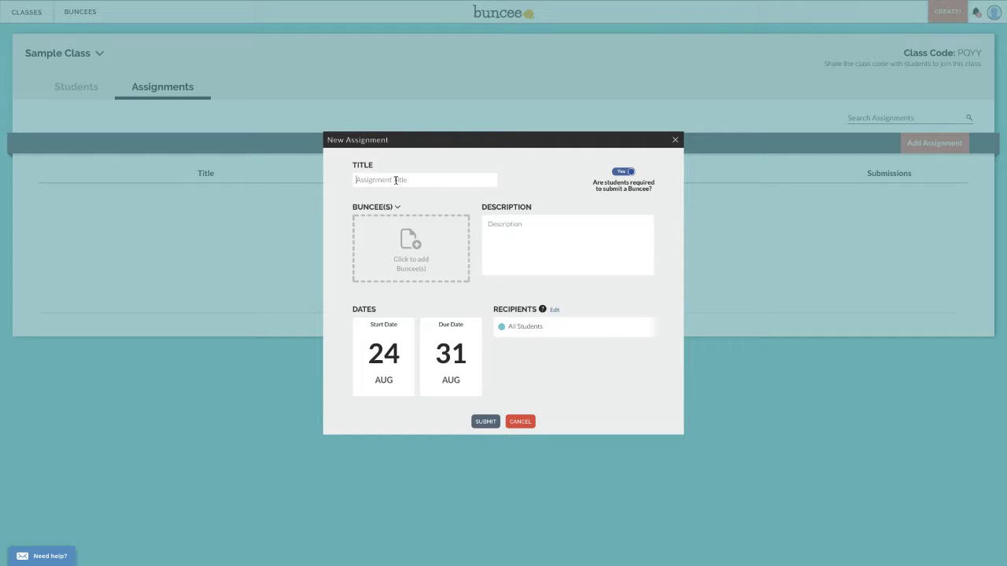
{"action": "type", "text": "Factoring Lesson"}
{"action": "key", "text": "Tab"}
{"action": "type", "text": "Factoring Lesson 1"}
{"action": "left_click", "coordinate": [383, 365]}
{"action": "left_click", "coordinate": [451, 358]}
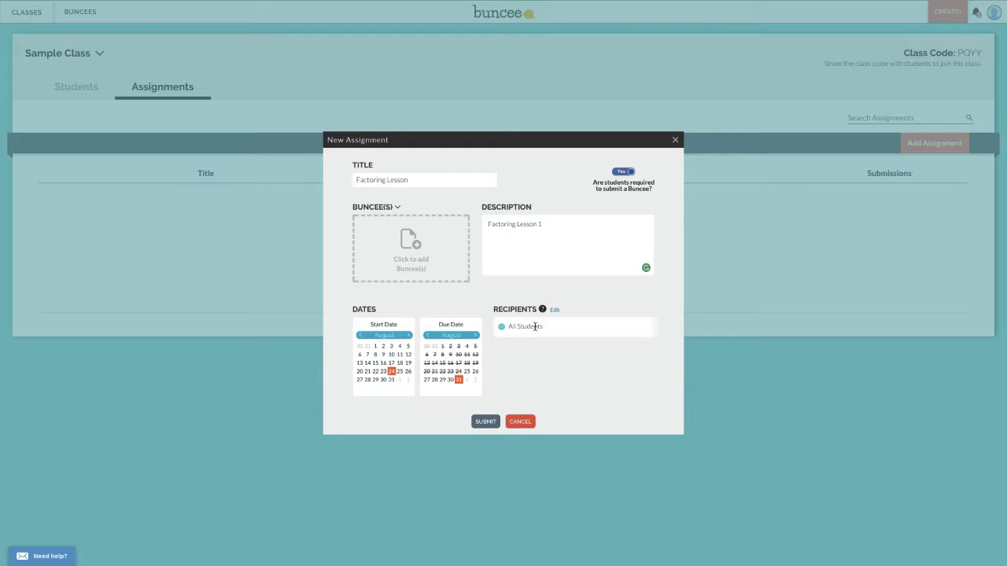
- From the assignment's recipients, create two student groups named "Group 1" and "Group 2"
{"action": "left_click", "coordinate": [556, 313]}
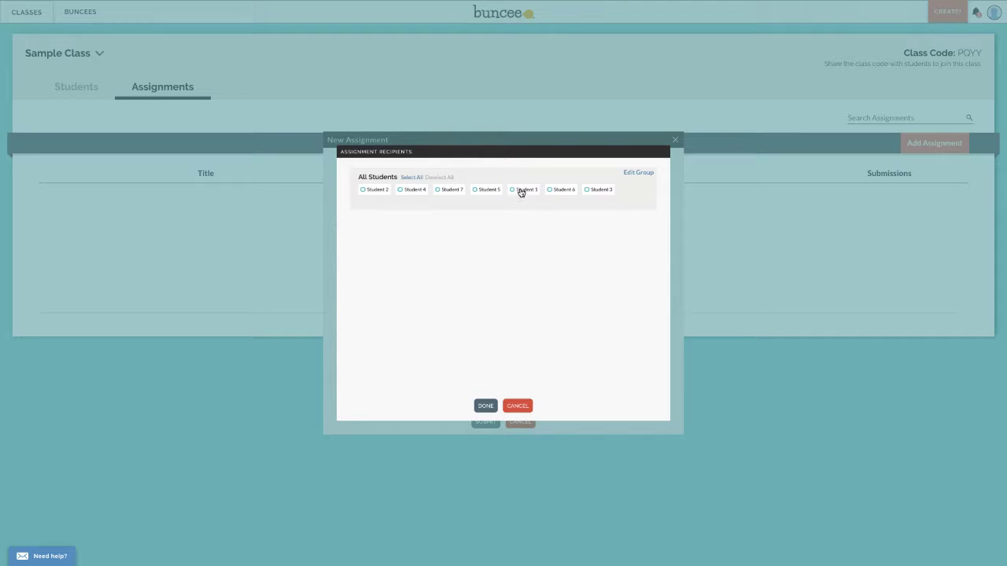
{"action": "left_click", "coordinate": [375, 190]}
{"action": "left_click", "coordinate": [639, 173]}
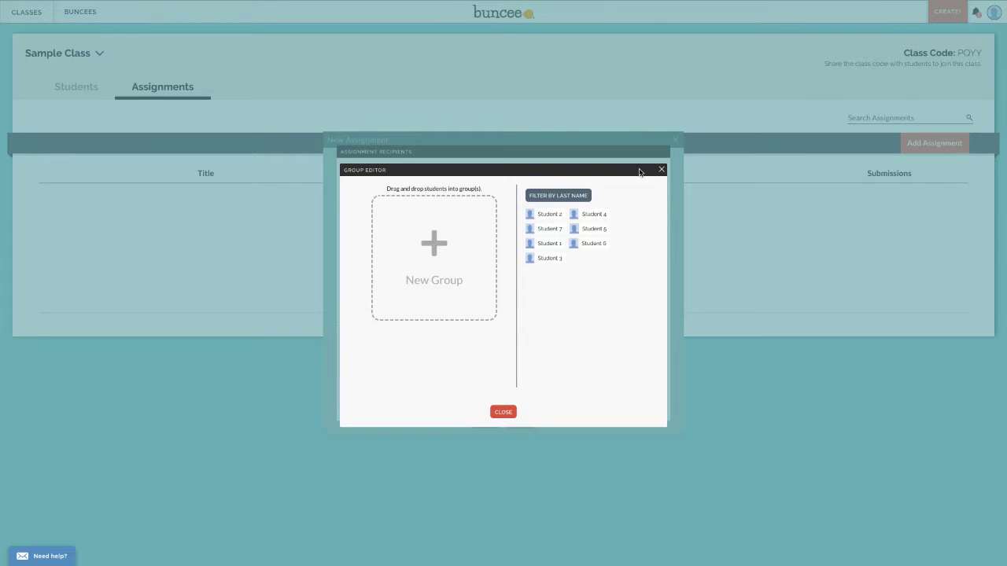
{"action": "left_click", "coordinate": [444, 244]}
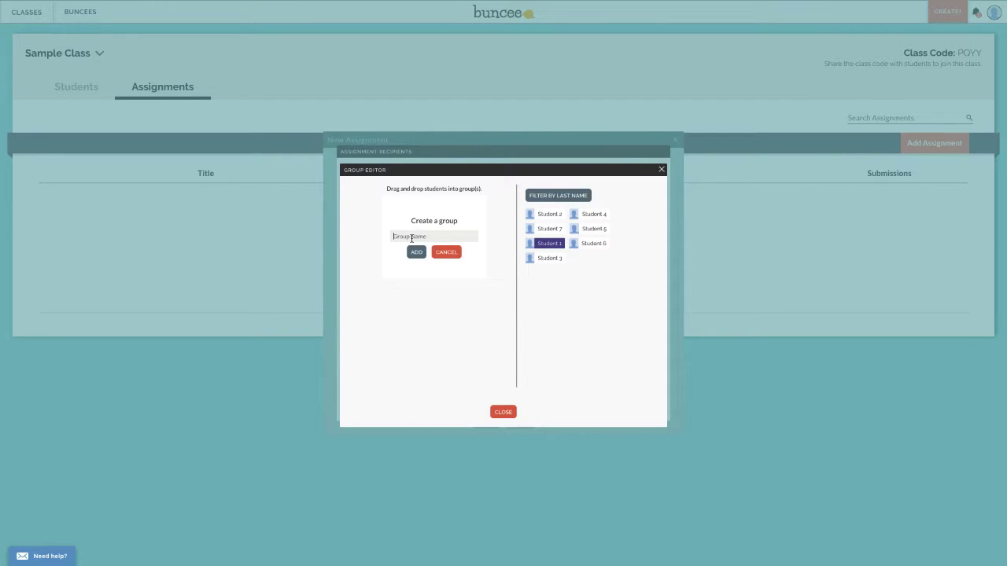
{"action": "type", "text": "Group 1"}
{"action": "left_click", "coordinate": [417, 253]}
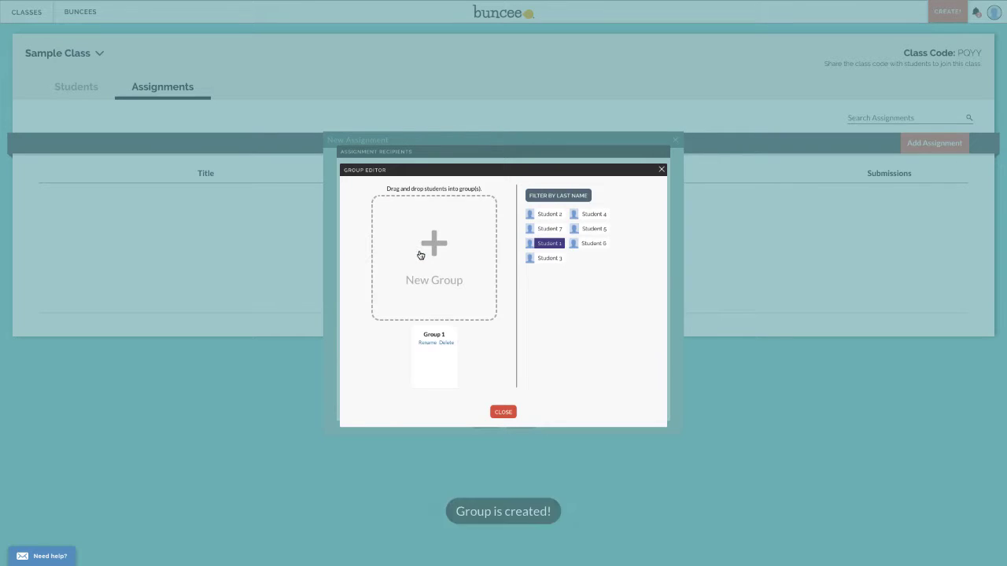
{"action": "left_click", "coordinate": [432, 238]}
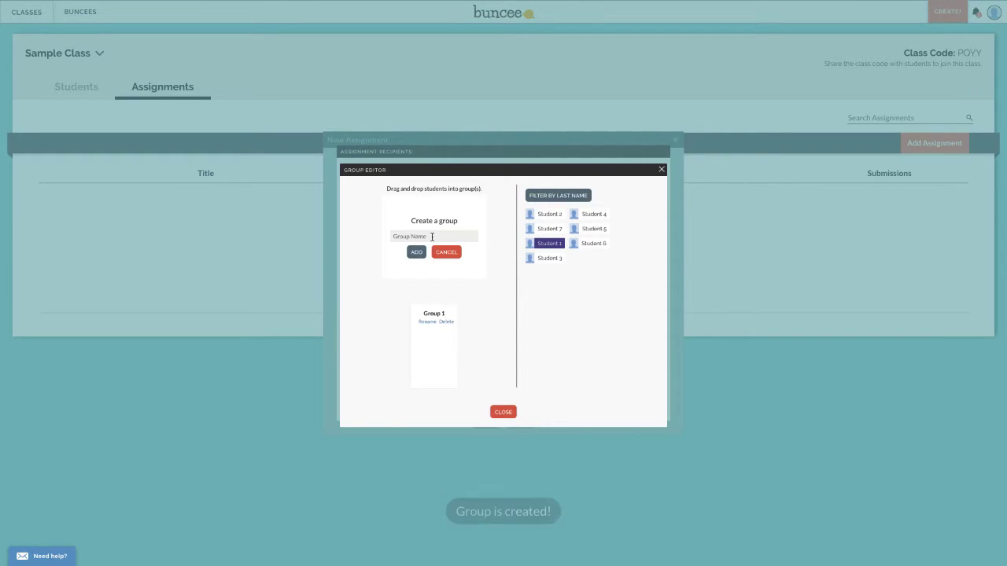
{"action": "type", "text": "Group 2"}
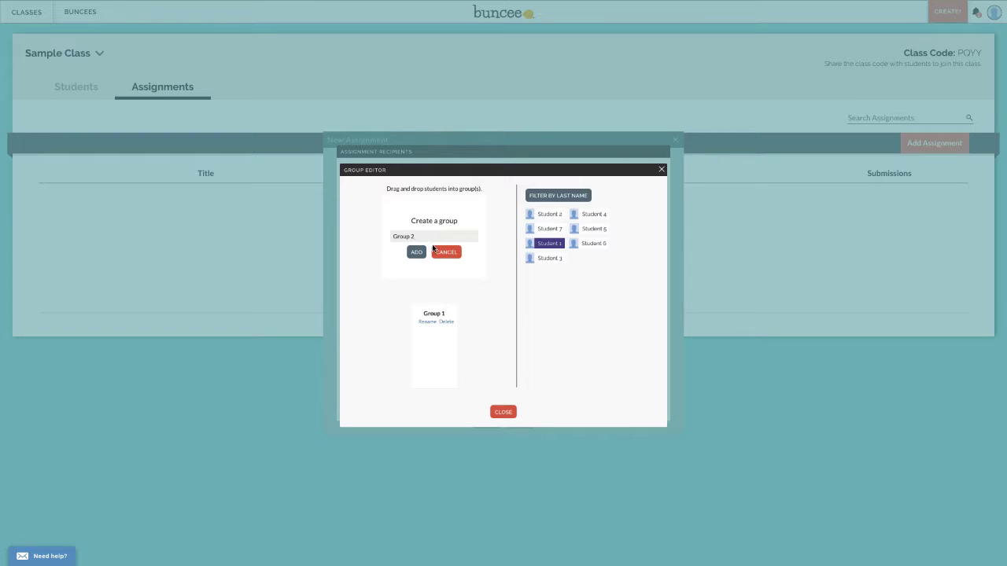
{"action": "left_click", "coordinate": [416, 252]}
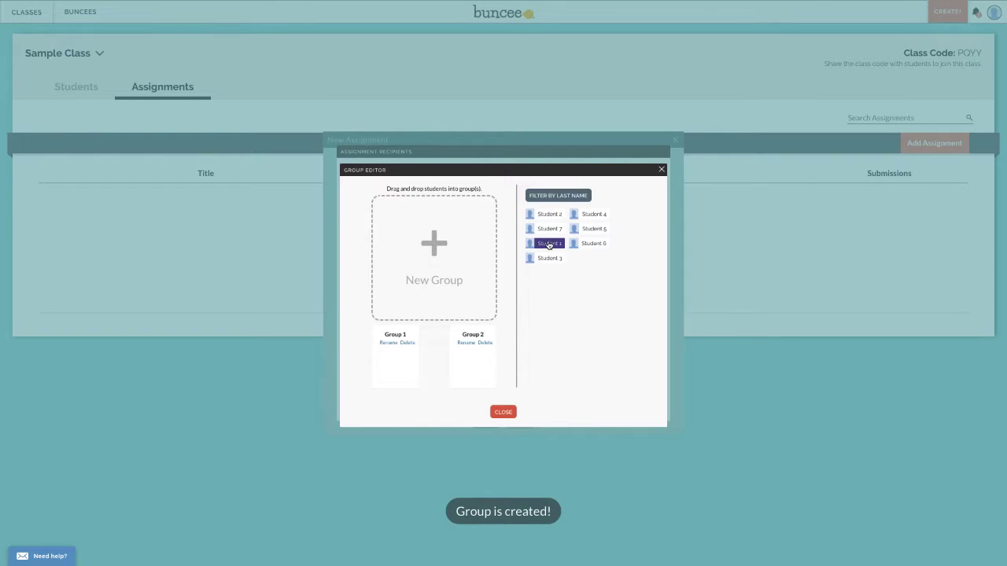
- Assign Students 1, 2 and 3 to Group 1
{"action": "left_click_drag", "start_coordinate": [549, 245], "coordinate": [393, 356]}
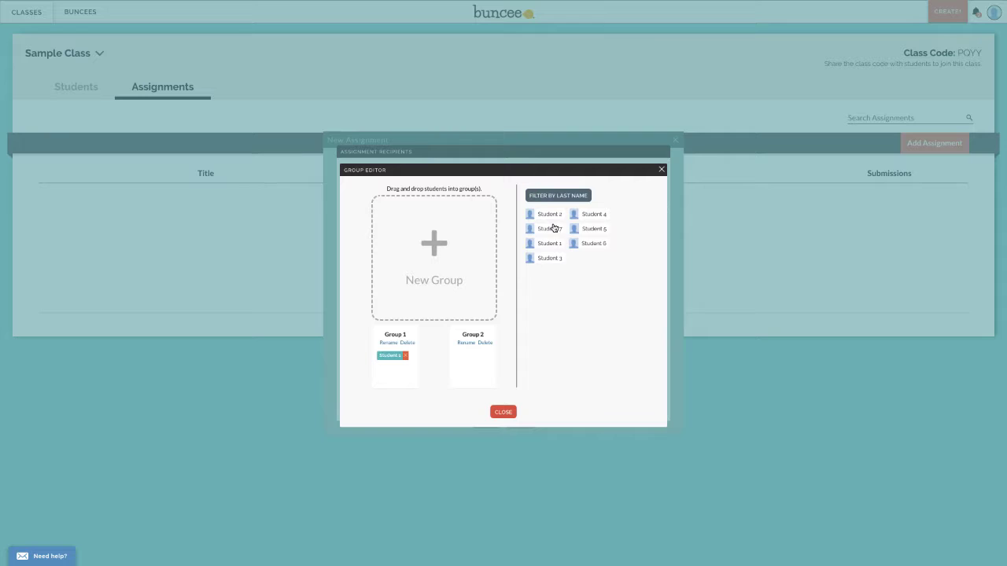
{"action": "left_click_drag", "start_coordinate": [553, 229], "coordinate": [394, 364]}
{"action": "left_click_drag", "start_coordinate": [435, 339], "coordinate": [394, 371]}
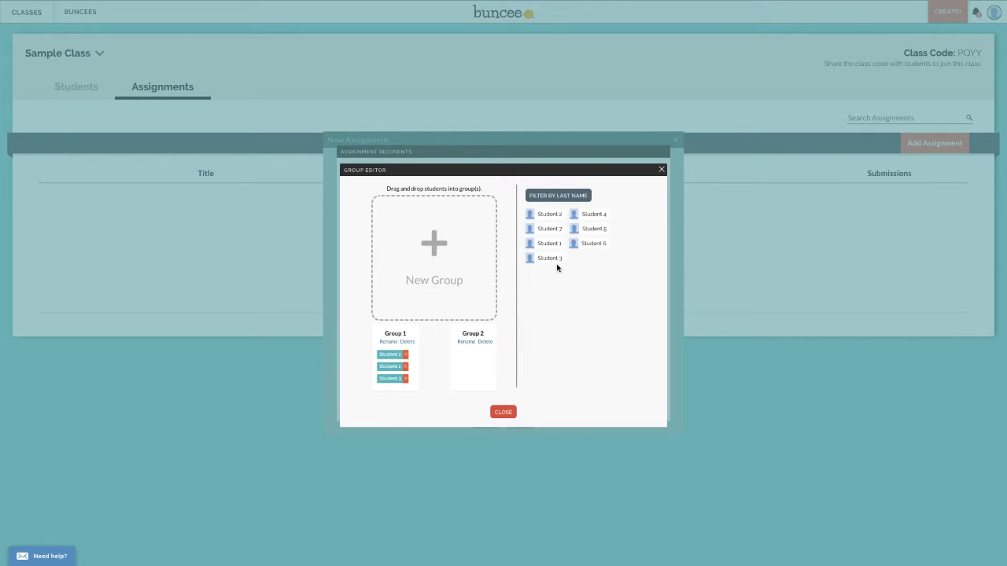
- Assign Students 4, 5, 6 and 7 to Group 2, then save the groups and return to the assignment
{"action": "left_click_drag", "start_coordinate": [586, 217], "coordinate": [457, 357]}
{"action": "left_click_drag", "start_coordinate": [581, 231], "coordinate": [471, 364]}
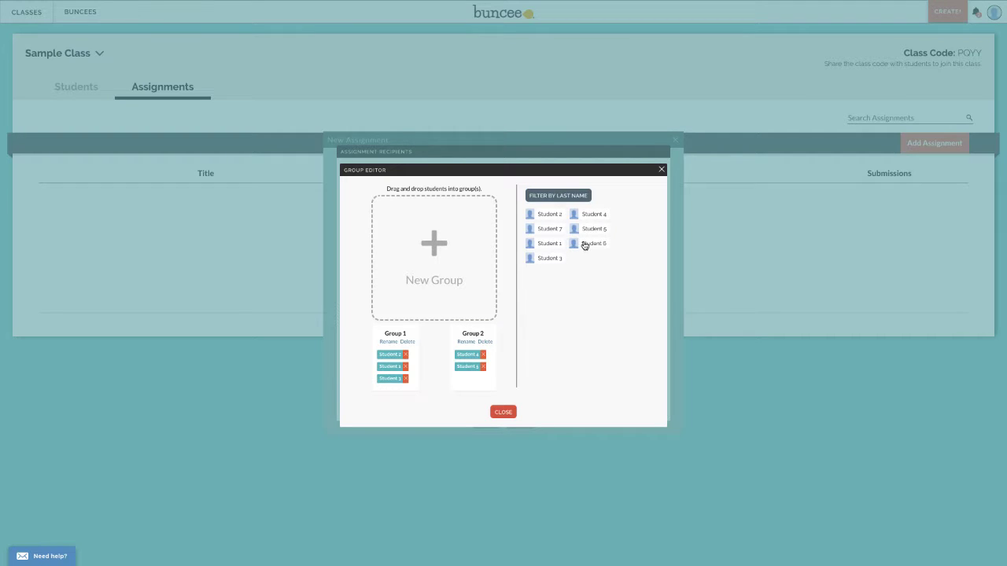
{"action": "left_click_drag", "start_coordinate": [584, 246], "coordinate": [472, 375]}
{"action": "left_click_drag", "start_coordinate": [556, 229], "coordinate": [463, 389]}
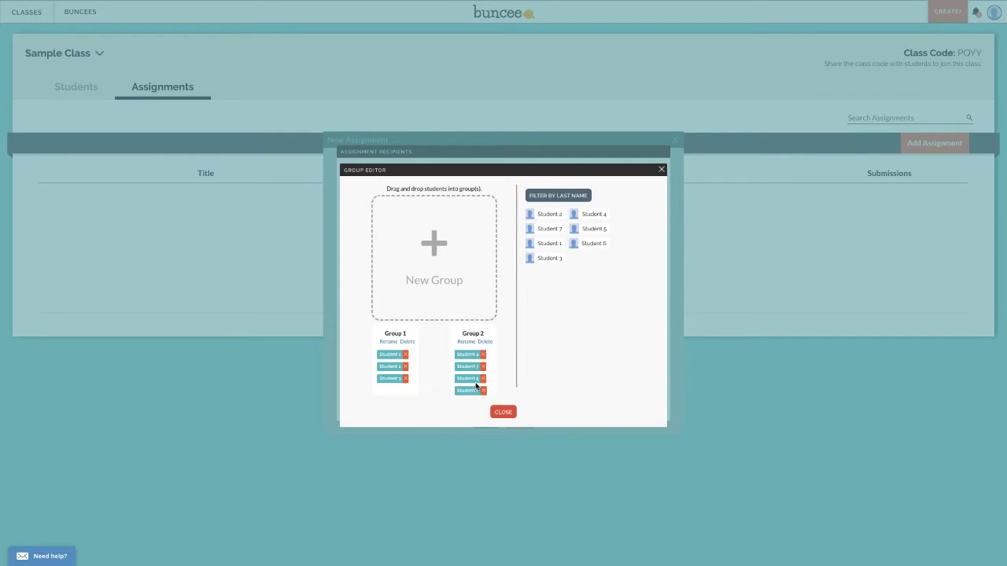
{"action": "left_click", "coordinate": [508, 413]}
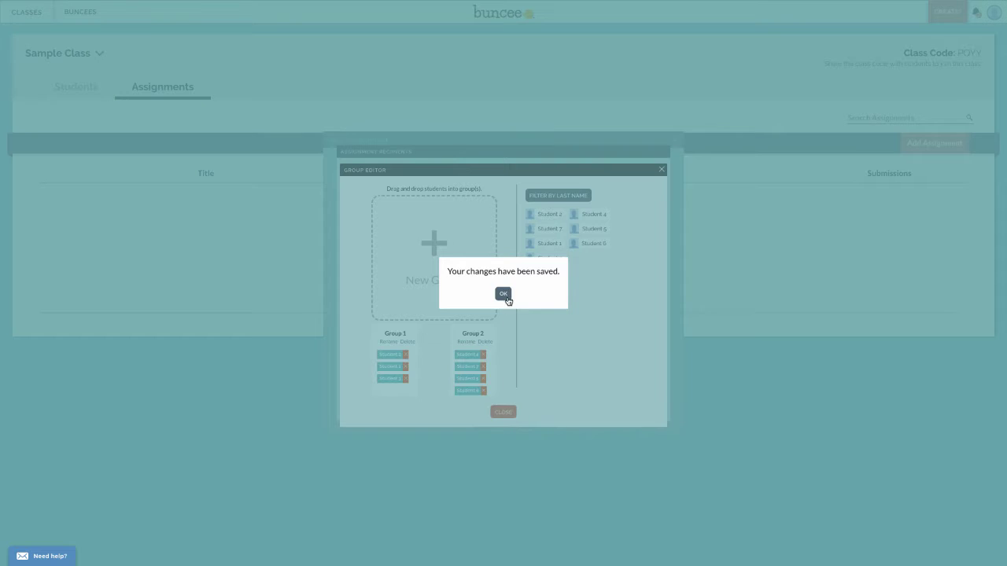
{"action": "left_click", "coordinate": [505, 295]}
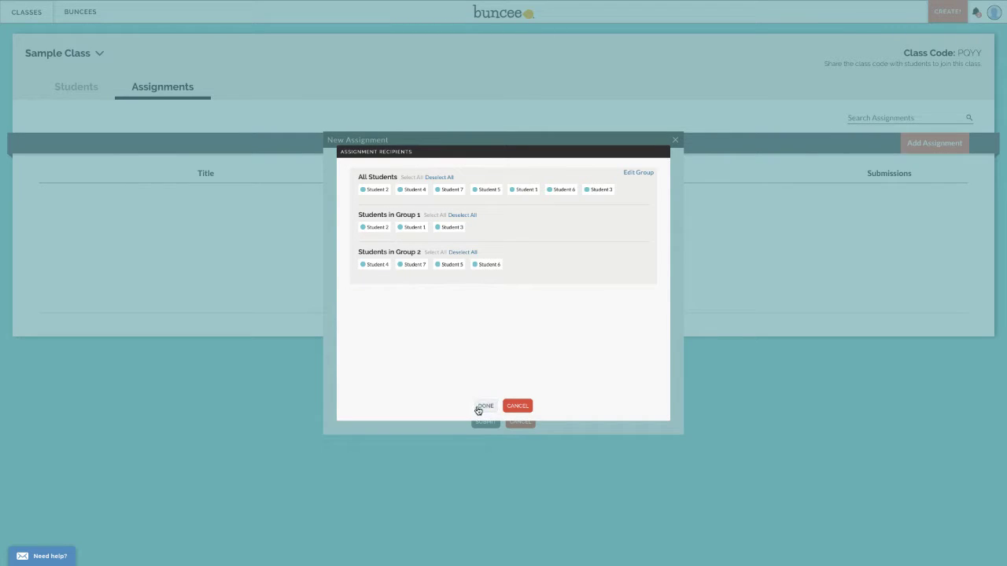
{"action": "left_click", "coordinate": [482, 407]}
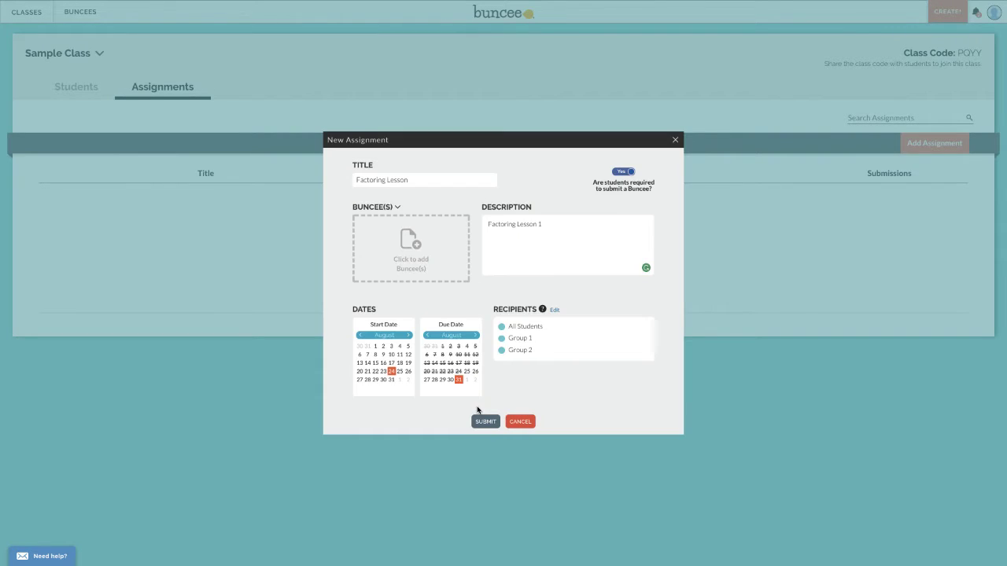
- Limit the Factoring Lesson assignment's recipients to the students in Group 1
{"action": "left_click", "coordinate": [557, 311]}
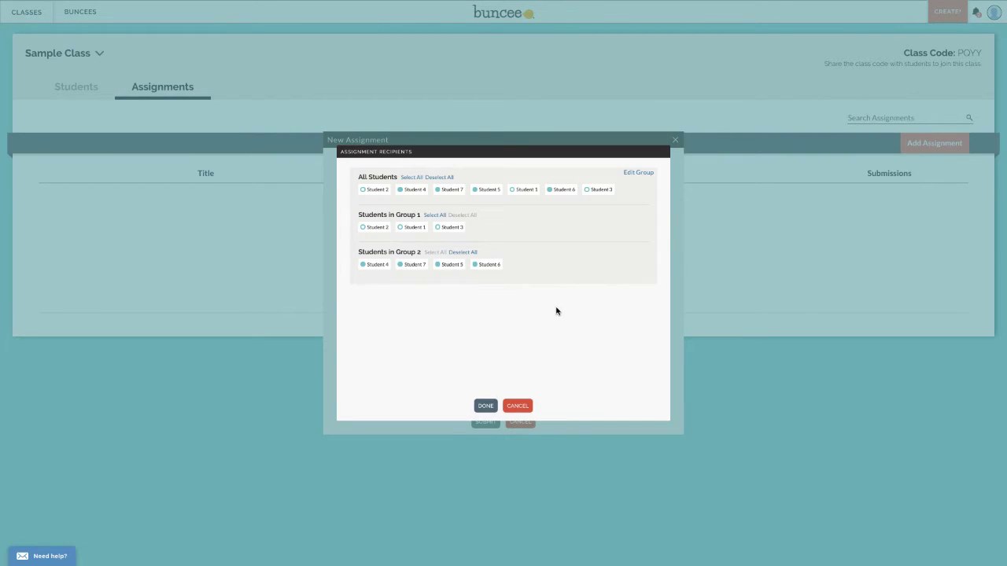
{"action": "left_click", "coordinate": [435, 215]}
{"action": "left_click", "coordinate": [486, 406]}
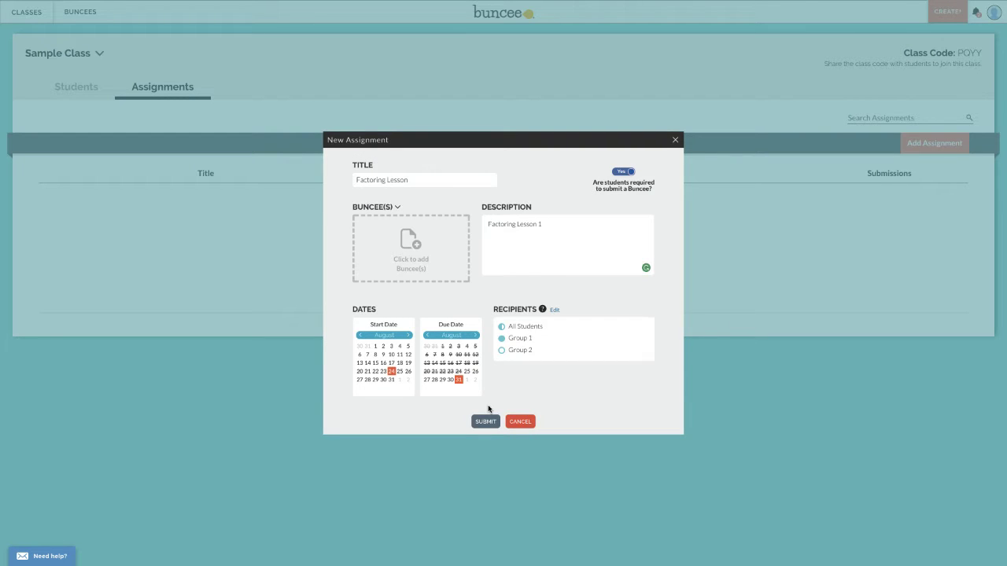
- Select the Factoring Worksheet buncee for the assignment and preview its slides through slide 5
{"action": "left_click", "coordinate": [409, 251]}
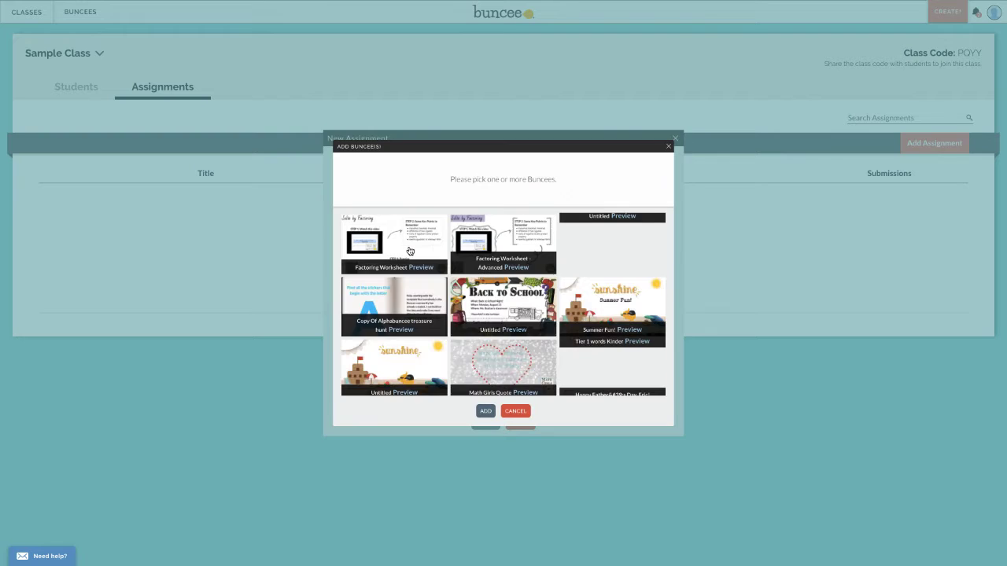
{"action": "left_click", "coordinate": [409, 251]}
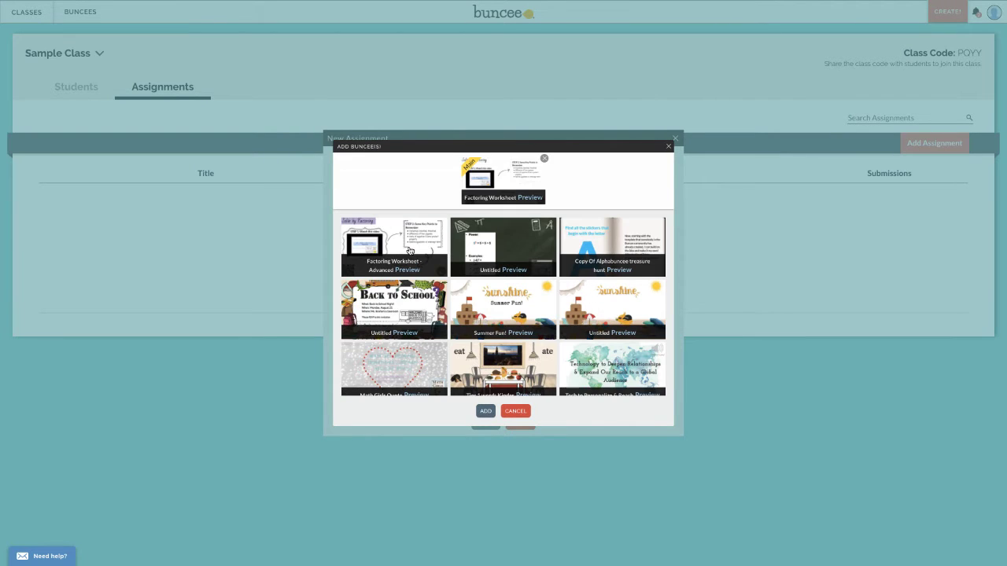
{"action": "left_click", "coordinate": [530, 198]}
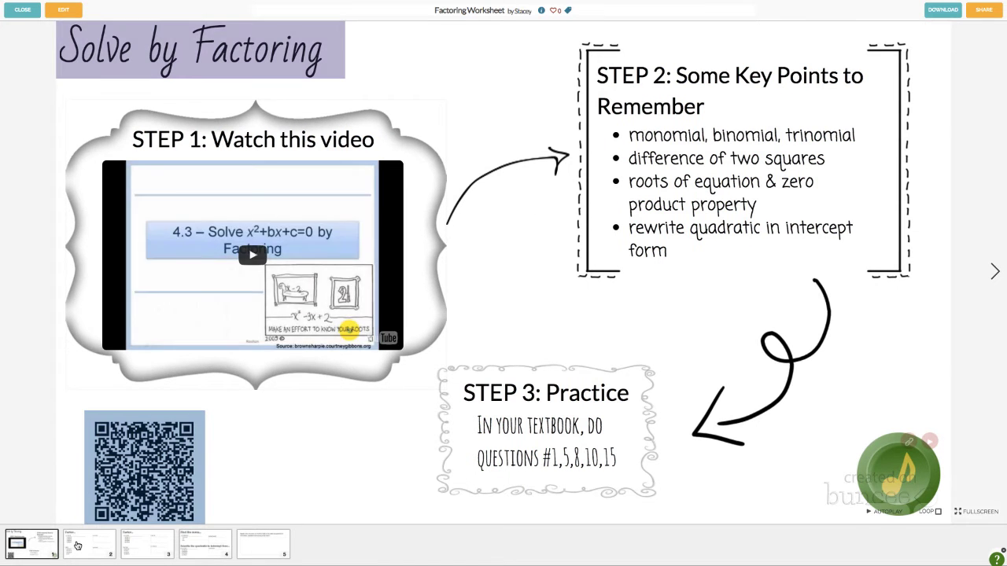
{"action": "left_click", "coordinate": [77, 546]}
{"action": "left_click", "coordinate": [140, 552]}
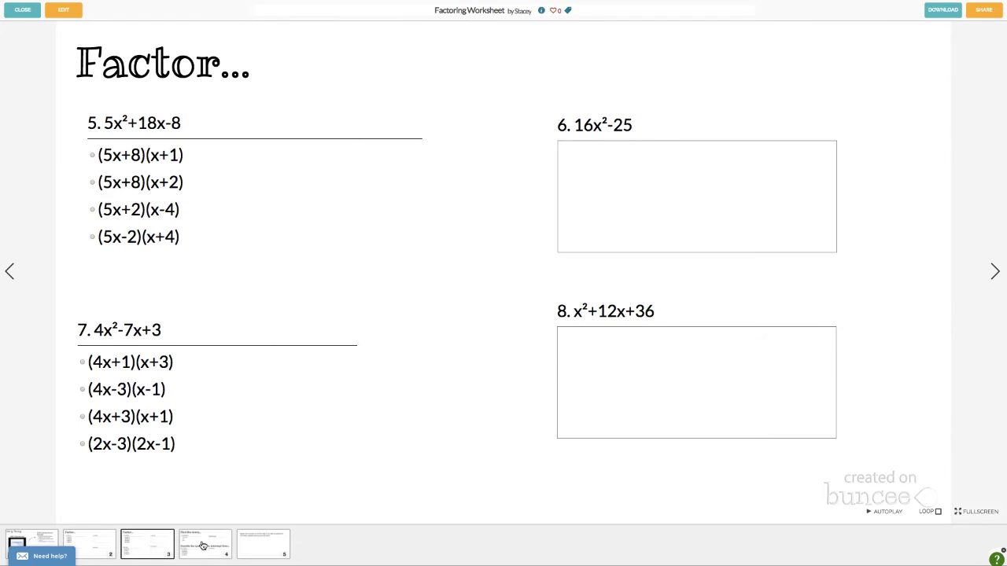
{"action": "left_click", "coordinate": [202, 547]}
{"action": "left_click", "coordinate": [264, 547]}
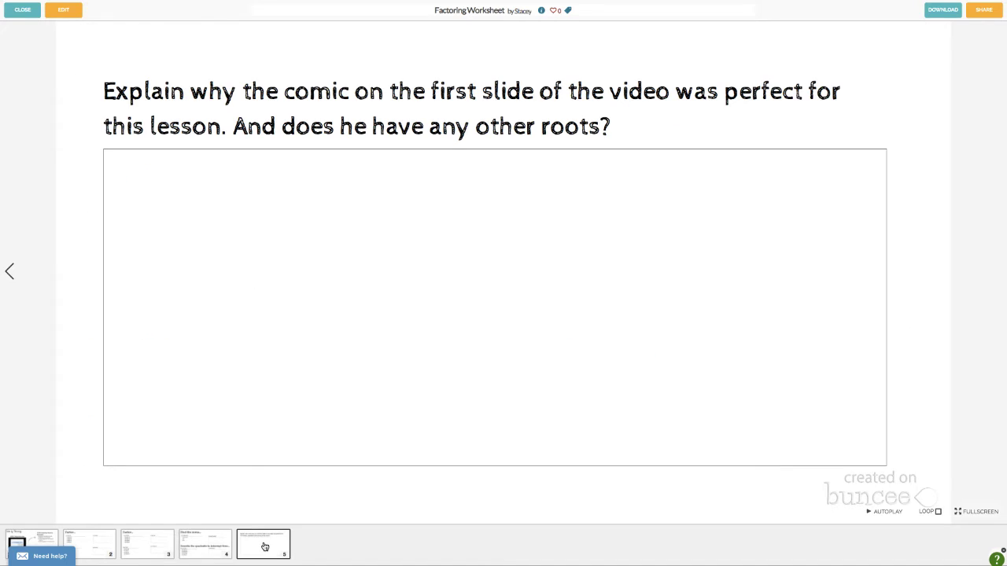
{"action": "left_click", "coordinate": [31, 10]}
- Attach the selected Factoring Worksheet to the Factoring Lesson assignment and submit the assignment
{"action": "left_click", "coordinate": [488, 411]}
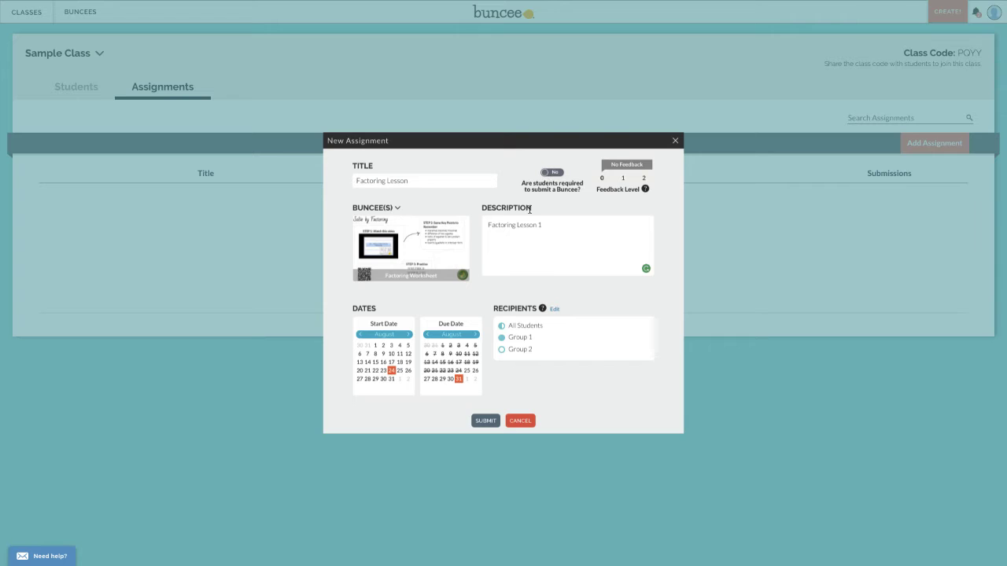
{"action": "left_click", "coordinate": [481, 422]}
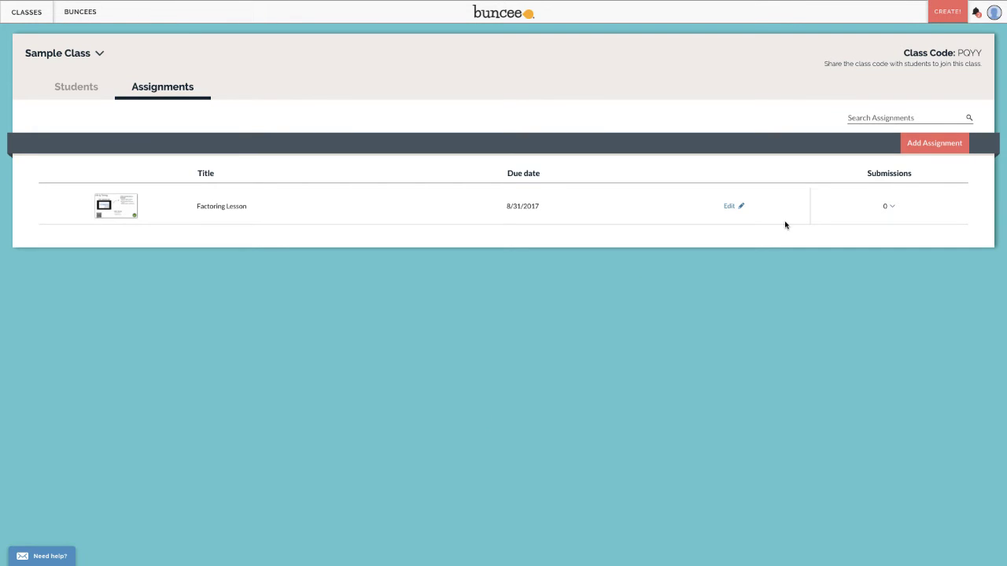
- Start another assignment titled "Factoring Lesson - Advanced" with description "Factoring Lesson 1 & 2", and open its start and due date calendars
{"action": "left_click", "coordinate": [910, 147]}
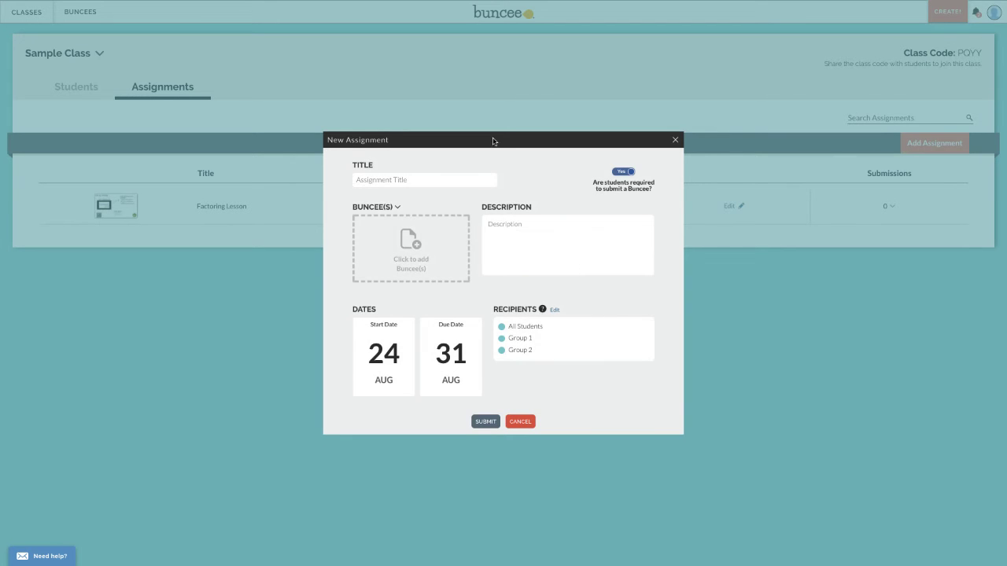
{"action": "type", "text": "Factoring Le"}
{"action": "type", "text": "sson - Advanced"}
{"action": "left_click", "coordinate": [504, 224]}
{"action": "type", "text": "Factoring Less"}
{"action": "type", "text": "on 1 & 2"}
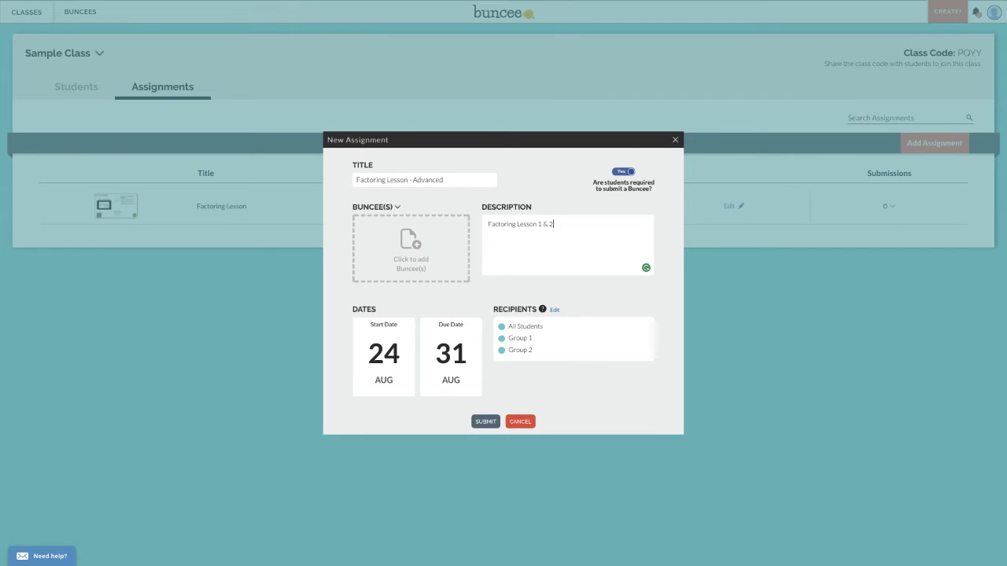
{"action": "left_click", "coordinate": [385, 350]}
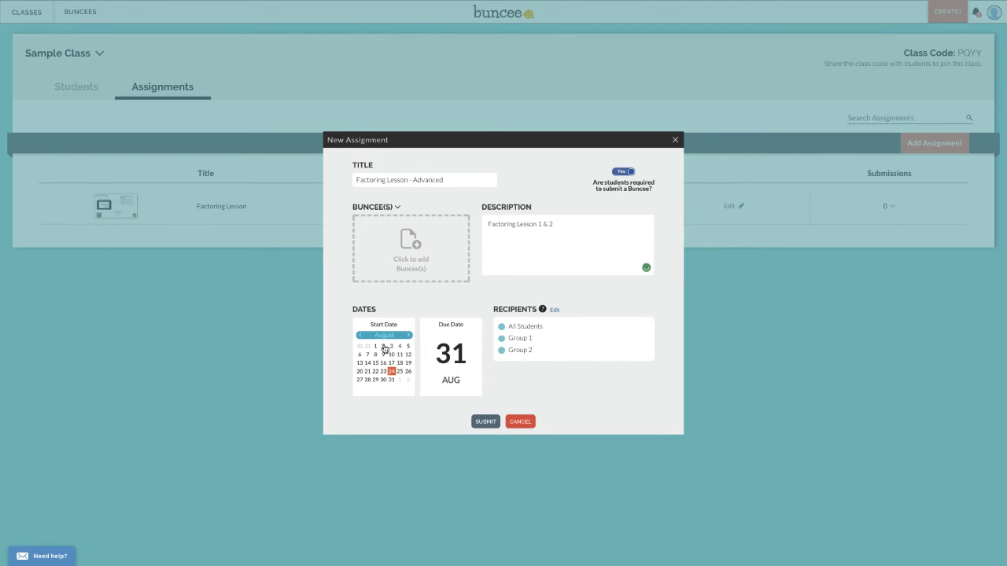
{"action": "left_click", "coordinate": [445, 350]}
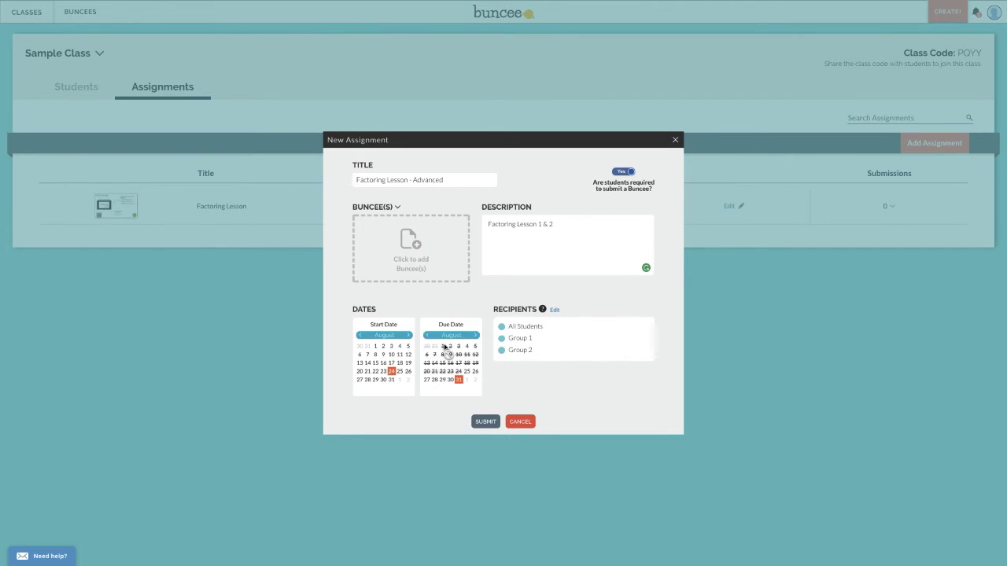
- Limit the advanced assignment's recipients to the Group 2 students: Students 4, 5, 6 and 7
{"action": "left_click", "coordinate": [554, 311]}
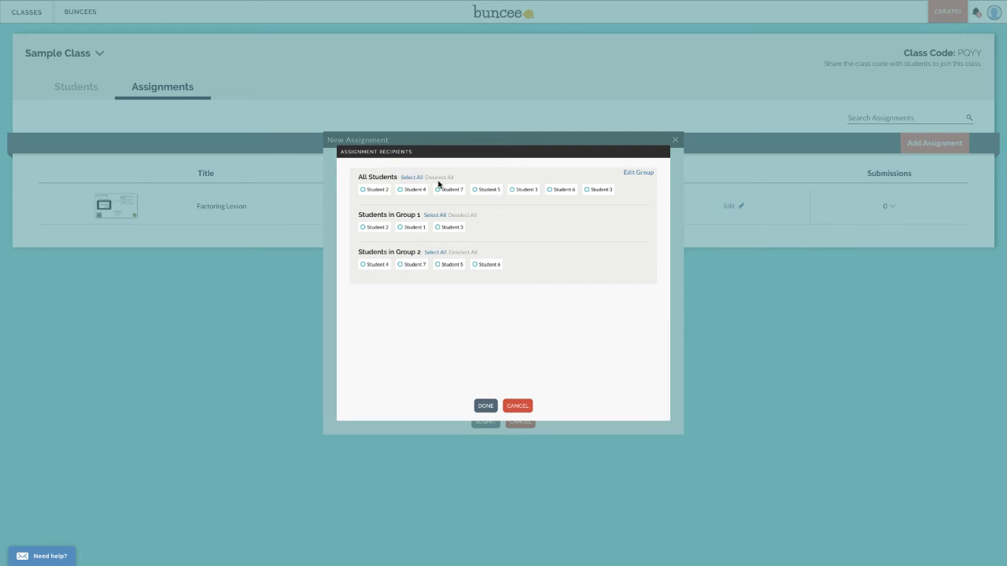
{"action": "left_click", "coordinate": [411, 192]}
{"action": "left_click", "coordinate": [483, 192]}
{"action": "left_click", "coordinate": [485, 406]}
- Attach the "Factoring Worksheet - Advanced" buncee to the advanced assignment and submit the assignment
{"action": "left_click", "coordinate": [407, 248]}
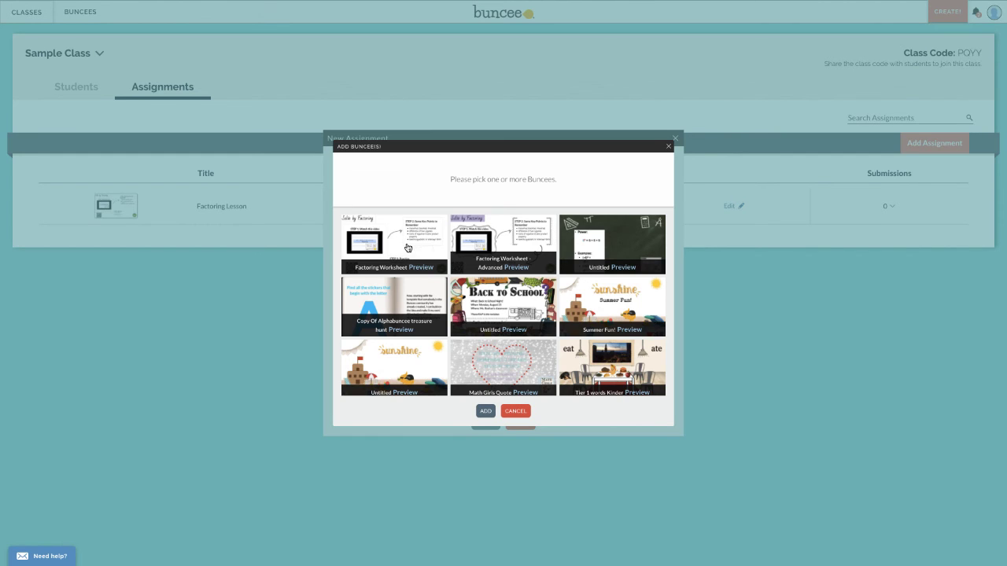
{"action": "left_click", "coordinate": [479, 270]}
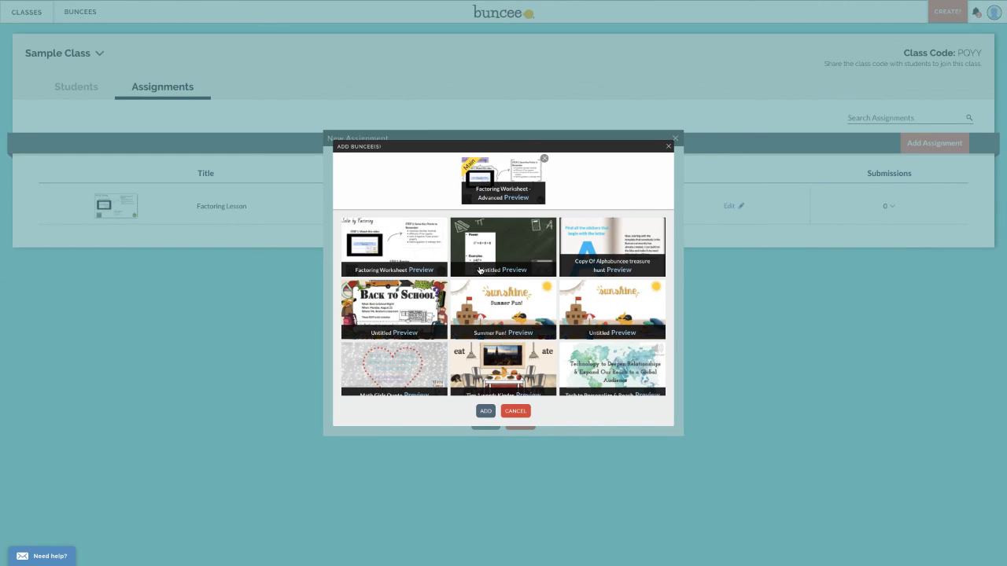
{"action": "left_click", "coordinate": [483, 412]}
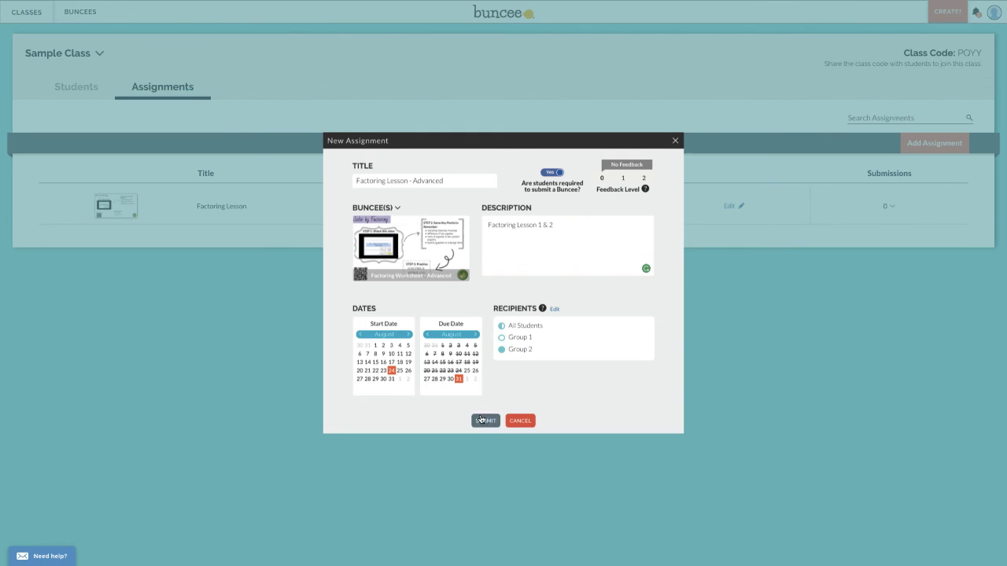
{"action": "left_click", "coordinate": [482, 420]}
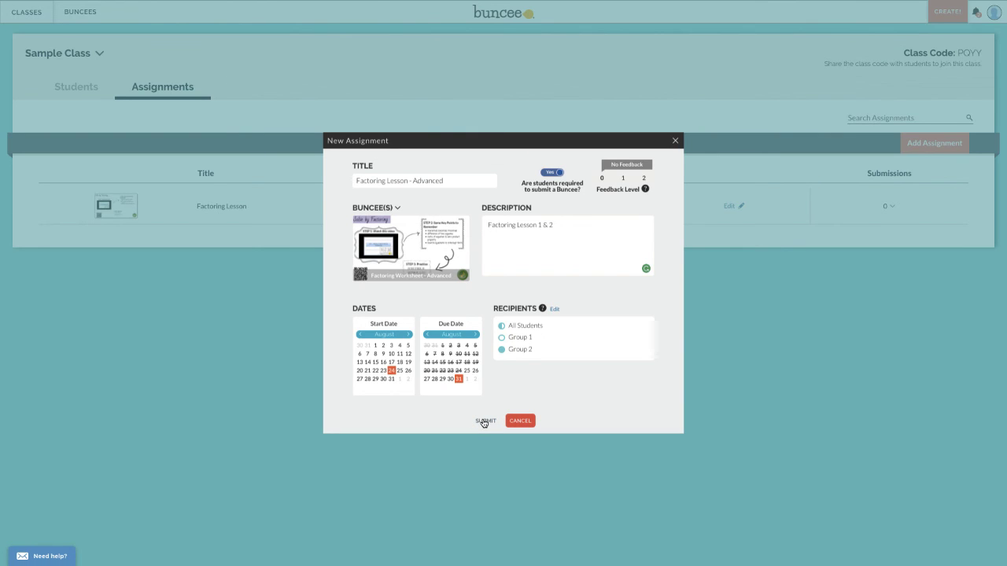